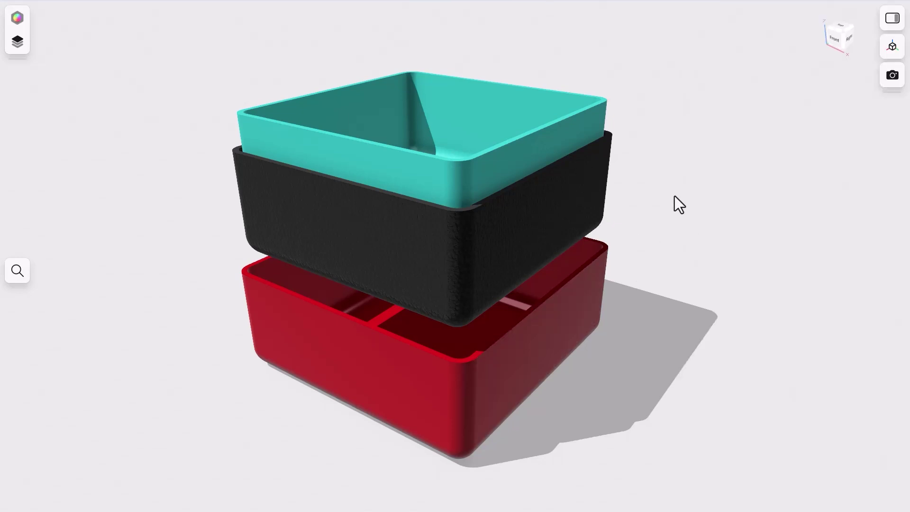
Step: Orbit the view of the existing nested boxes to a front-right perspective
{"action": "middle_click_drag", "start_coordinate": [668, 207], "coordinate": [640, 251]}
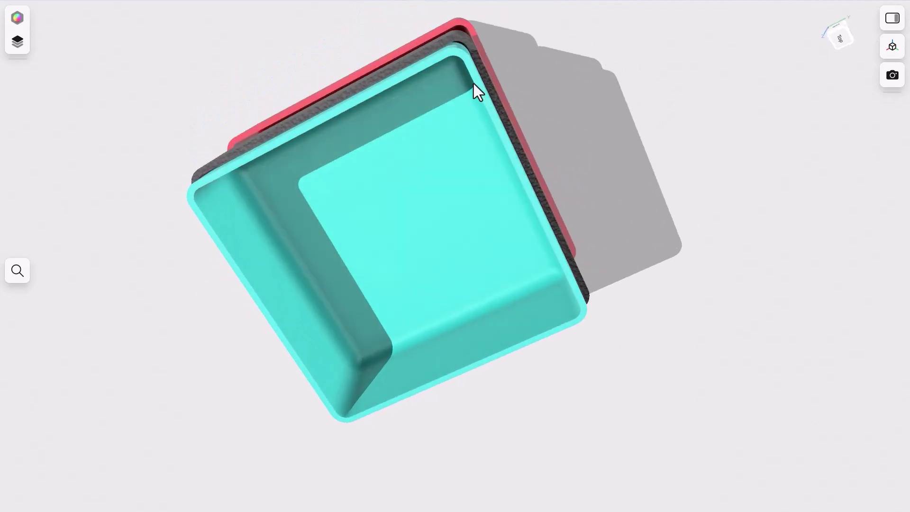
{"action": "scroll", "coordinate": [463, 48], "scroll_direction": "up", "scroll_amount": 5}
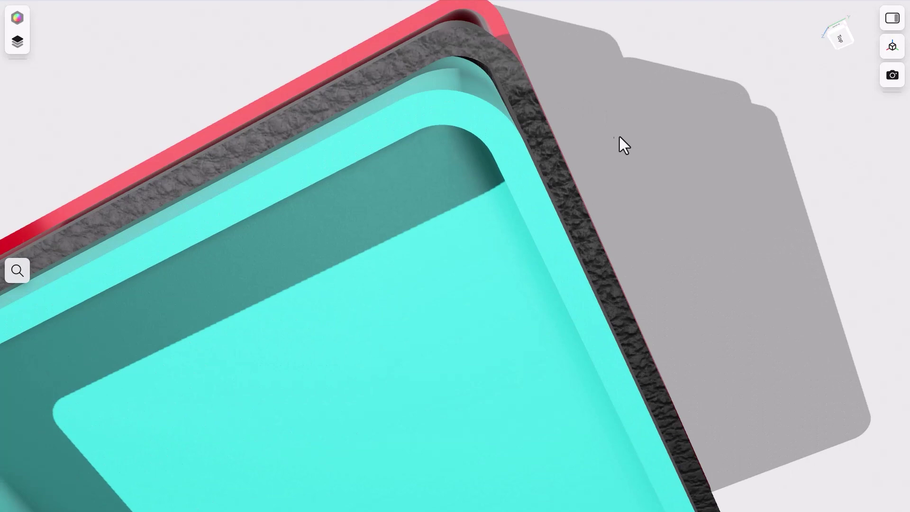
{"action": "scroll", "coordinate": [619, 136], "scroll_direction": "down", "scroll_amount": 10}
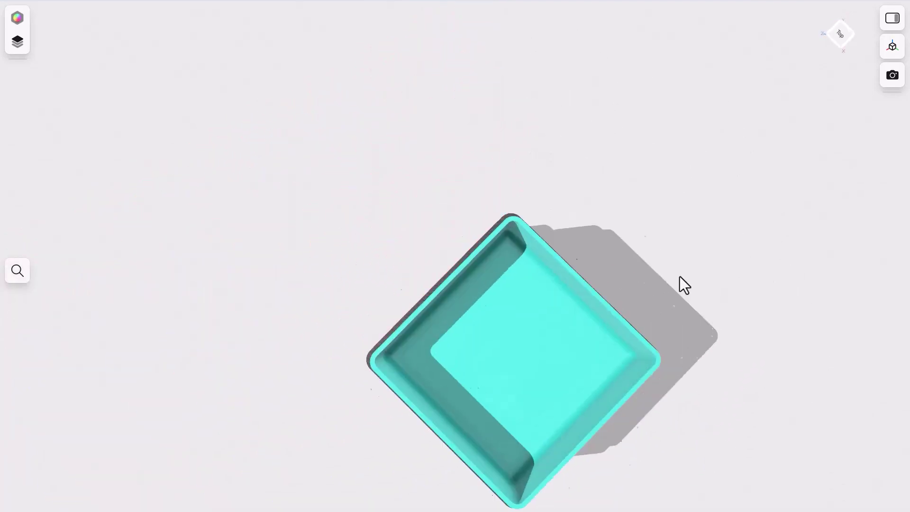
{"action": "left_click_drag", "start_coordinate": [679, 276], "coordinate": [674, 243]}
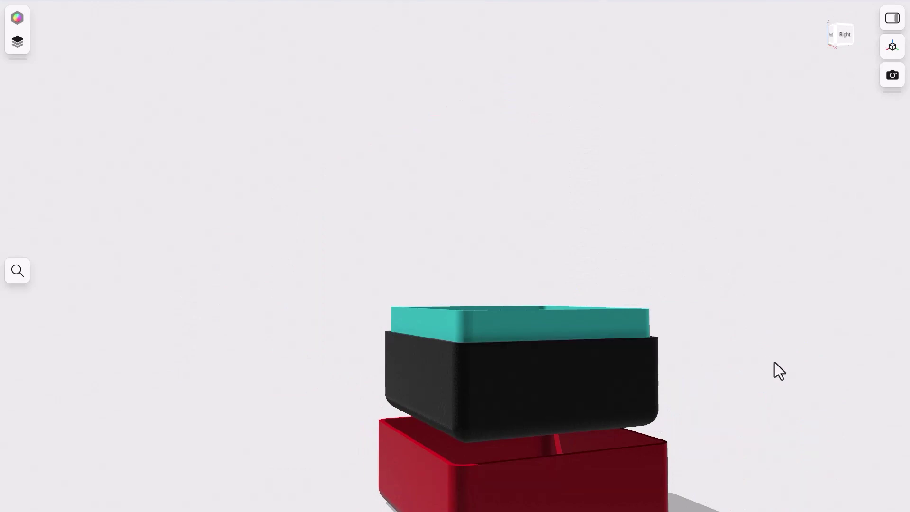
{"action": "left_click_drag", "start_coordinate": [774, 362], "coordinate": [650, 230]}
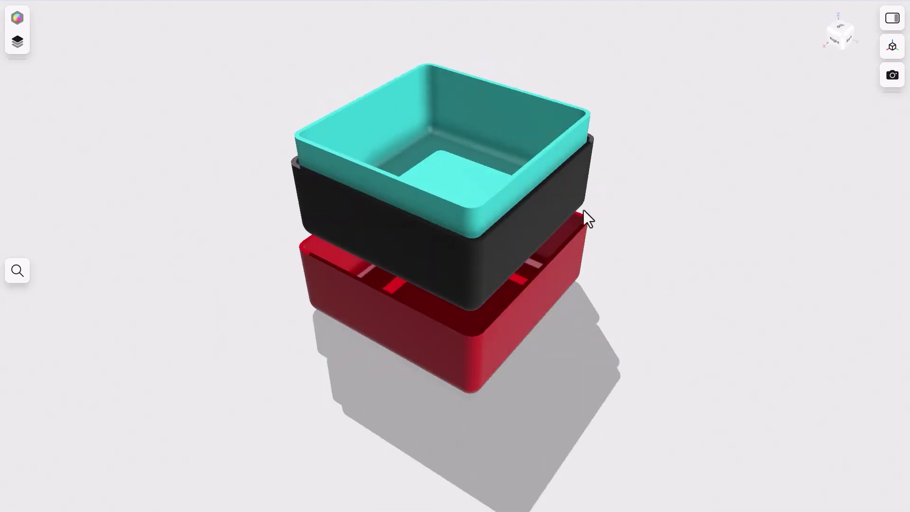
Step: Start a new empty project and begin a sketch on the ground plane
{"action": "left_click", "coordinate": [130, 4]}
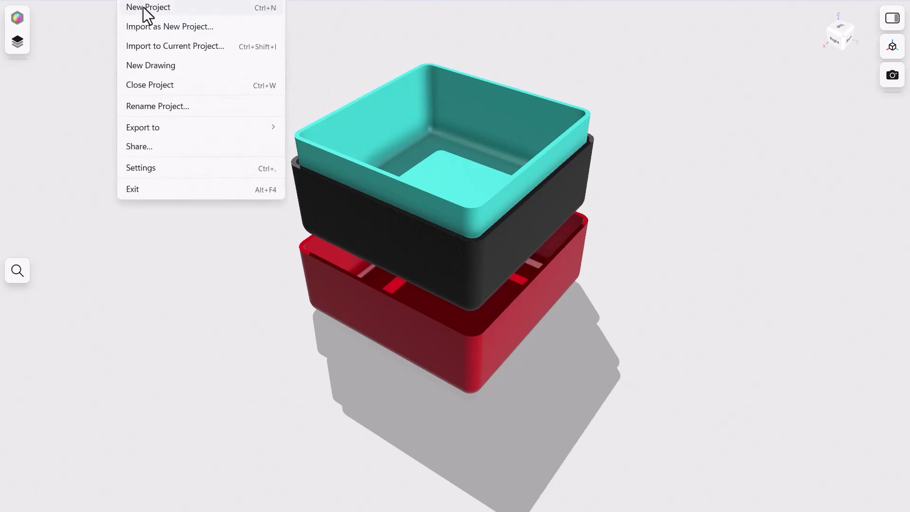
{"action": "left_click", "coordinate": [143, 8]}
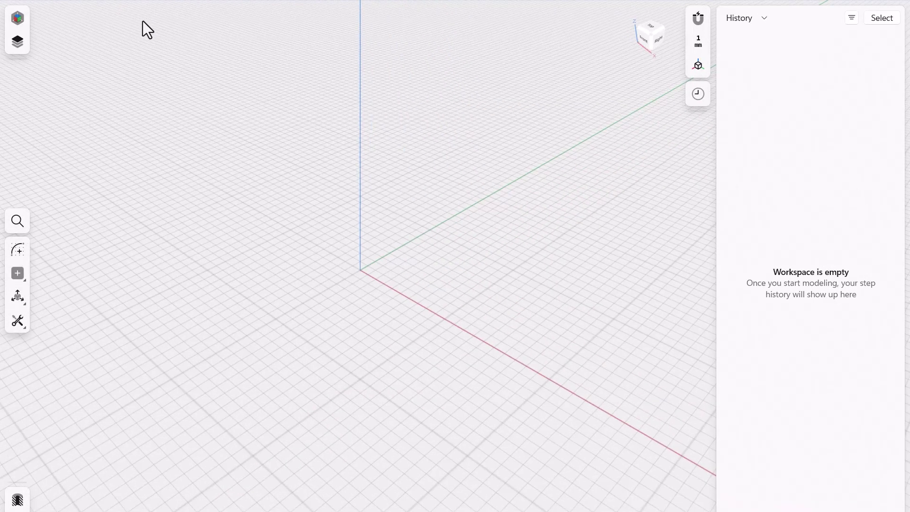
{"action": "left_click", "coordinate": [17, 249]}
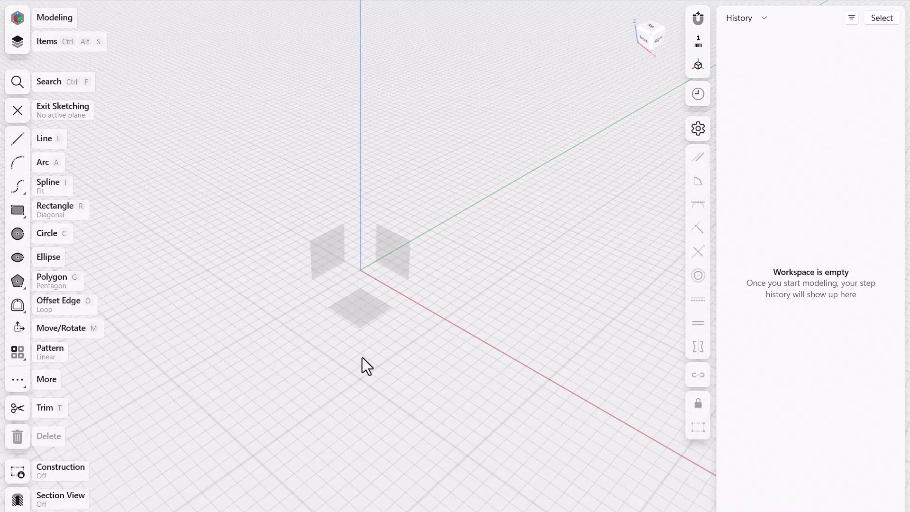
{"action": "left_click", "coordinate": [353, 307]}
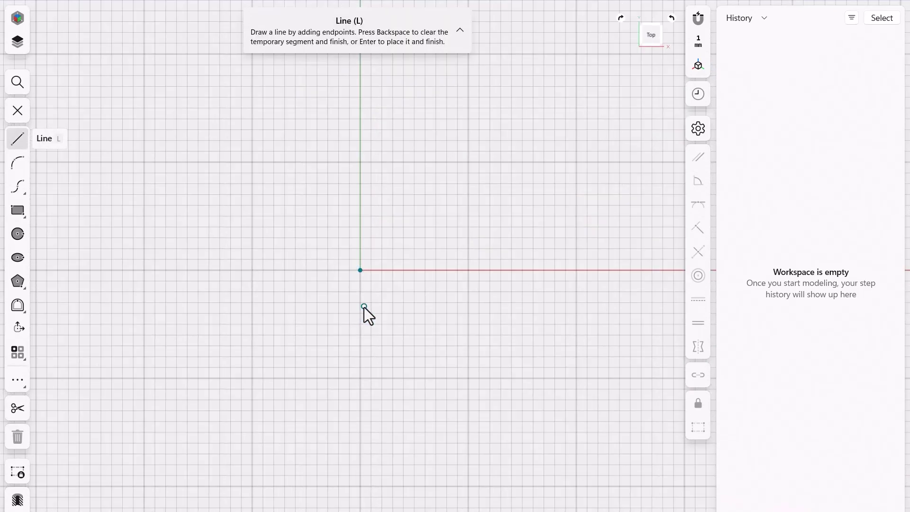
Step: Draw a centre rectangle at the origin, 100 mm wide by 100 mm tall
{"action": "left_click", "coordinate": [20, 218]}
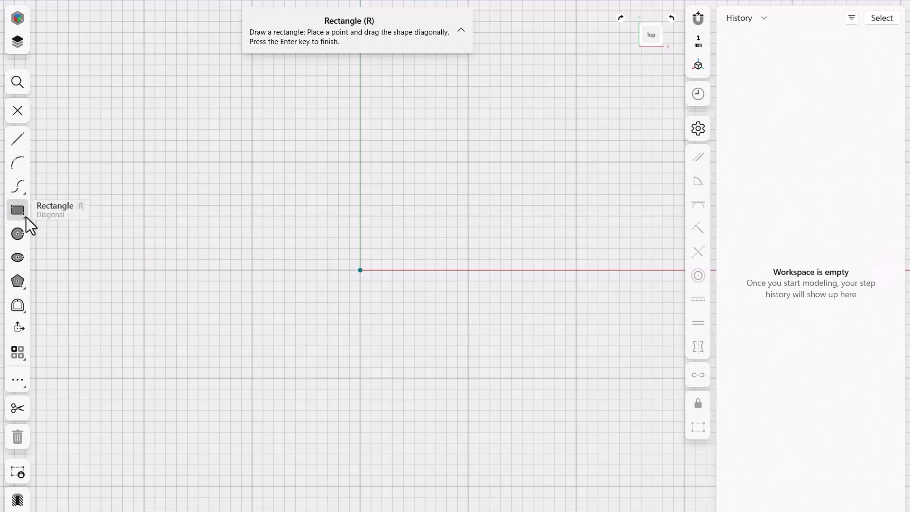
{"action": "left_click", "coordinate": [26, 217]}
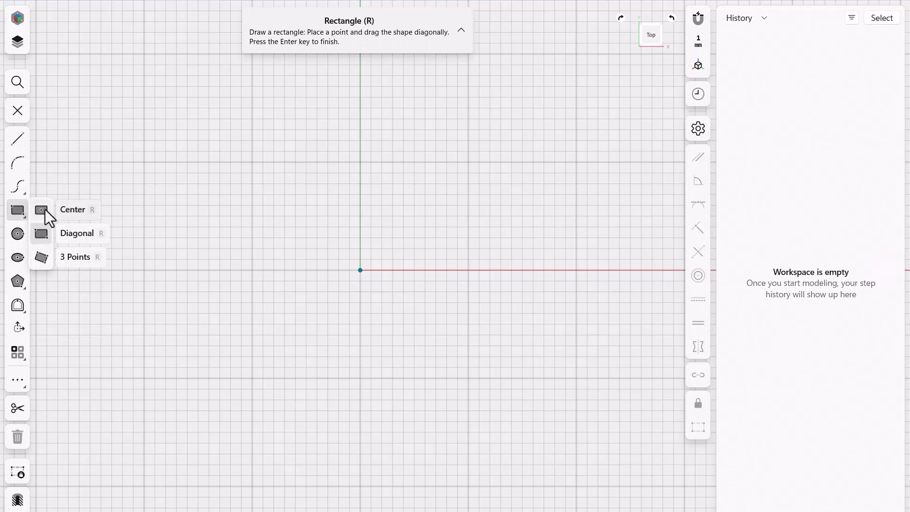
{"action": "left_click", "coordinate": [72, 211]}
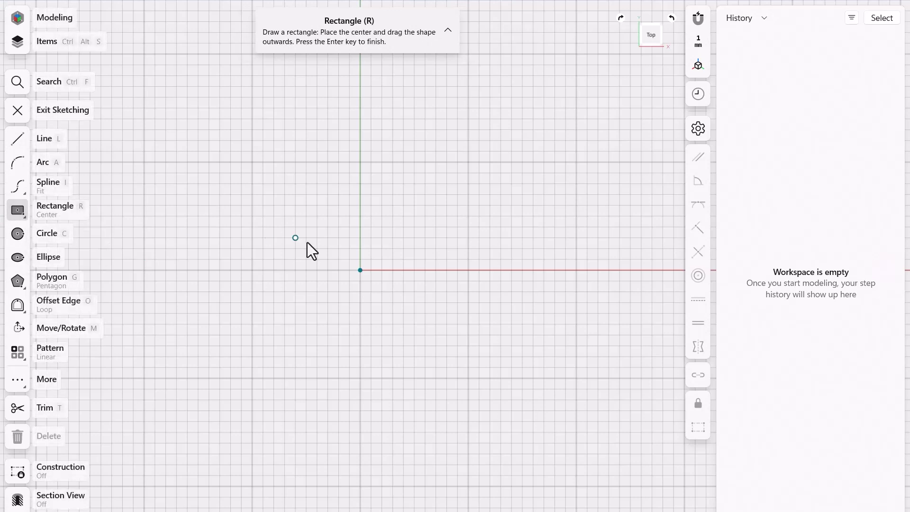
{"action": "left_click", "coordinate": [362, 271]}
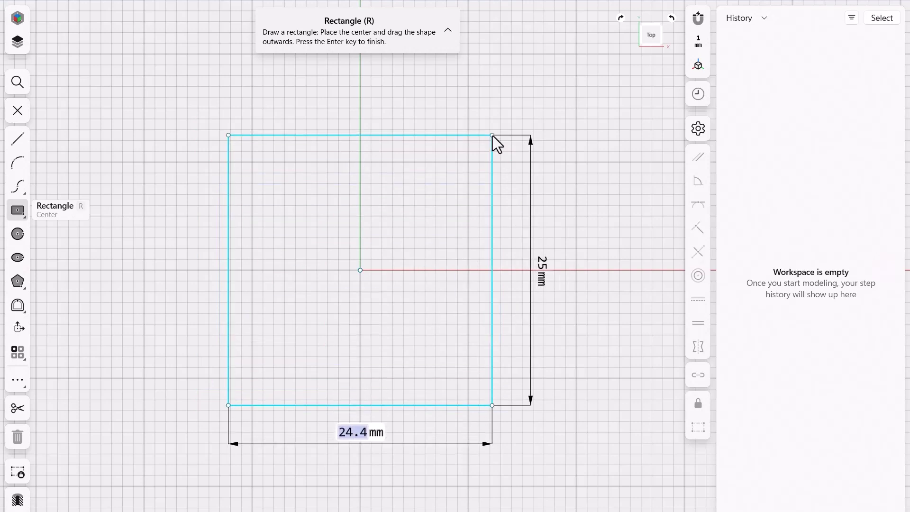
{"action": "type", "text": "100"}
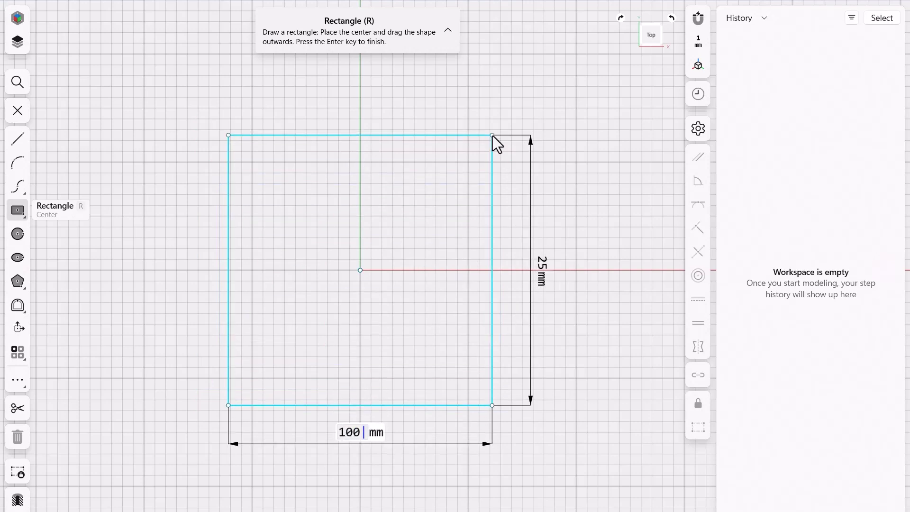
{"action": "key", "text": "Return"}
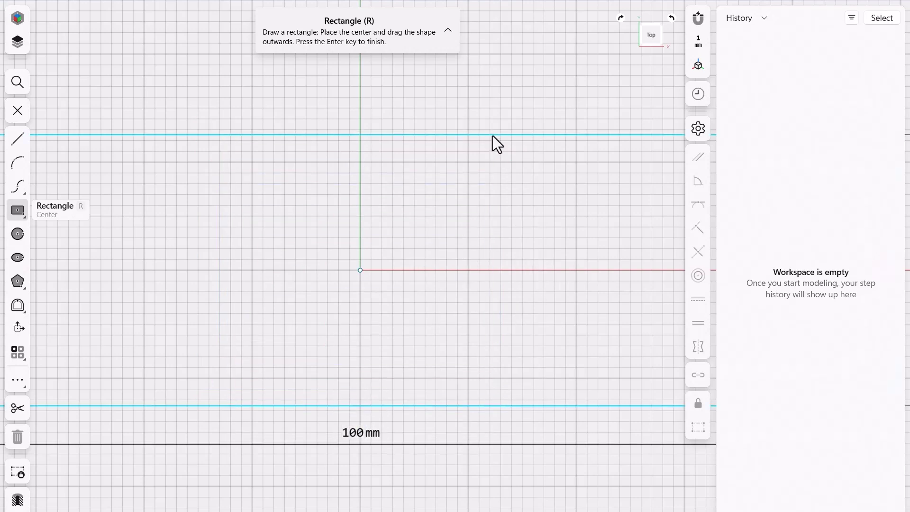
{"action": "scroll", "coordinate": [450, 150], "scroll_direction": "down", "scroll_amount": 6}
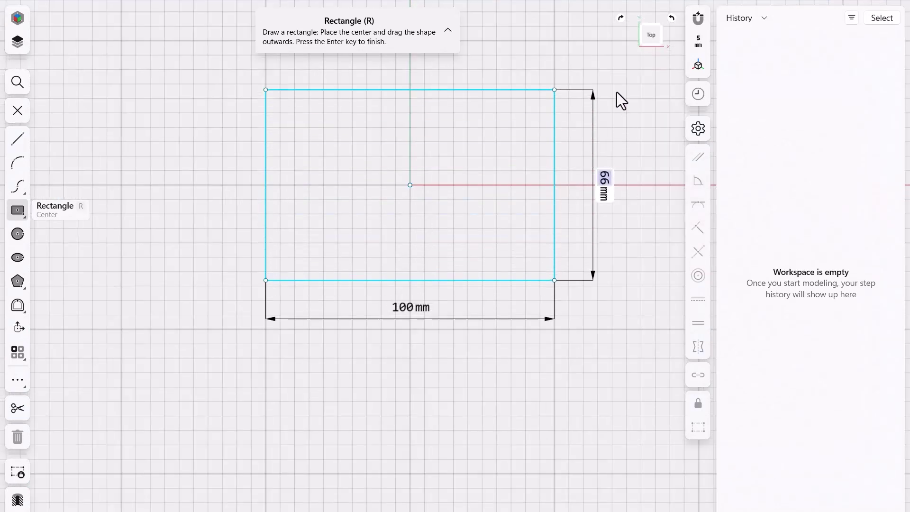
{"action": "type", "text": "100"}
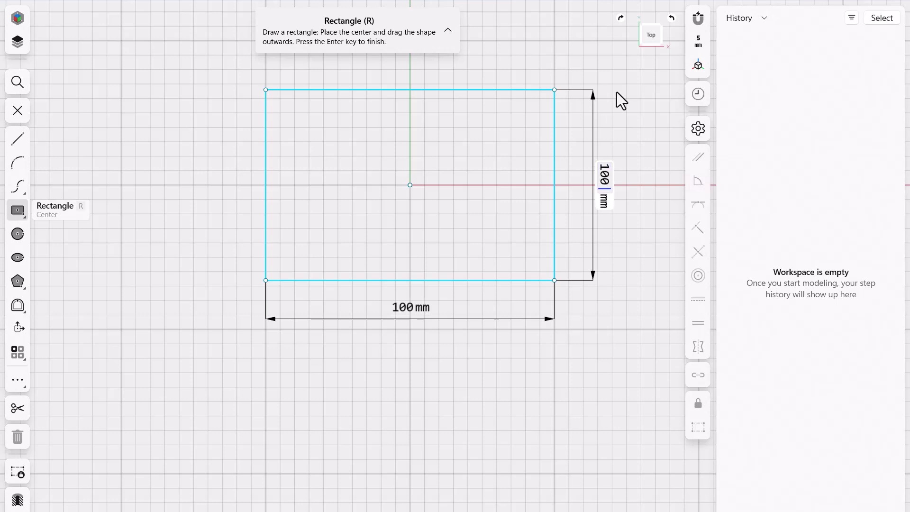
{"action": "key", "text": "Return"}
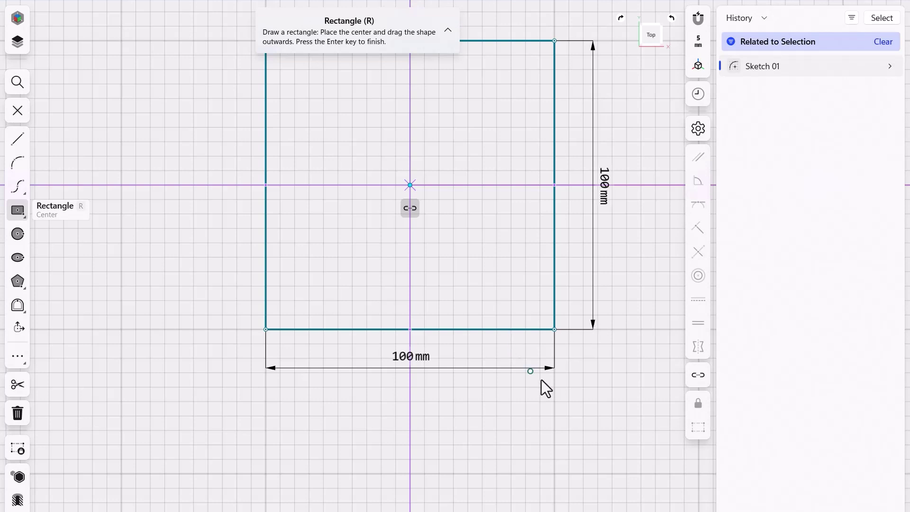
{"action": "key", "text": "e"}
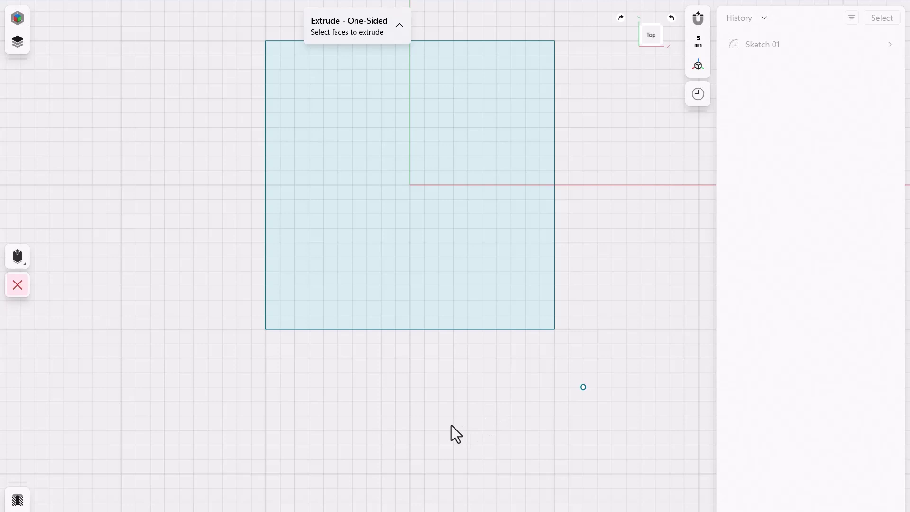
Step: Extrude the 100 mm square 40 mm upward into a solid block
{"action": "right_click_drag", "start_coordinate": [451, 425], "coordinate": [451, 360]}
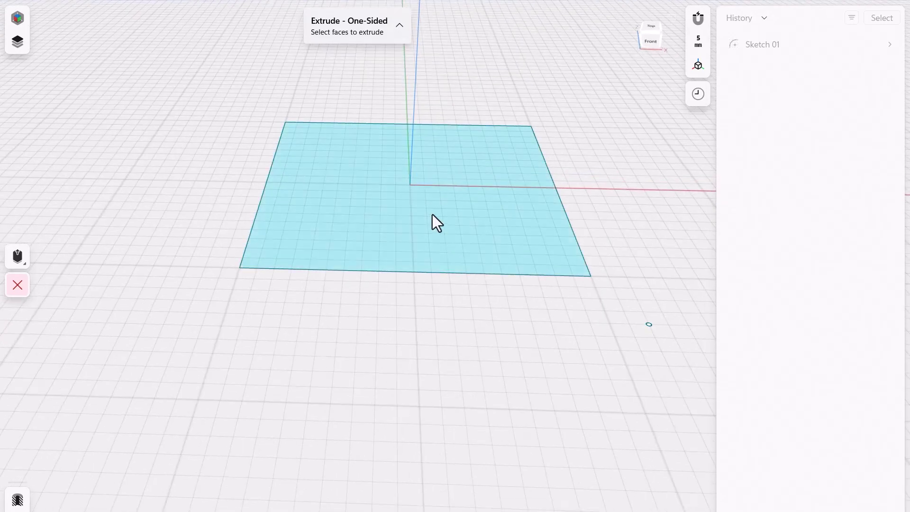
{"action": "left_click", "coordinate": [436, 223]}
{"action": "left_click_drag", "start_coordinate": [431, 200], "coordinate": [427, 78]}
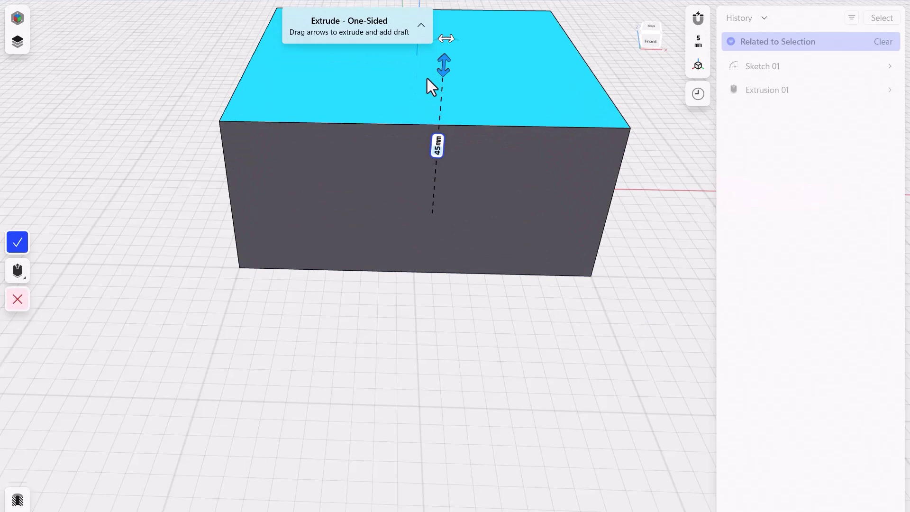
{"action": "type", "text": "40"}
{"action": "key", "text": "Return"}
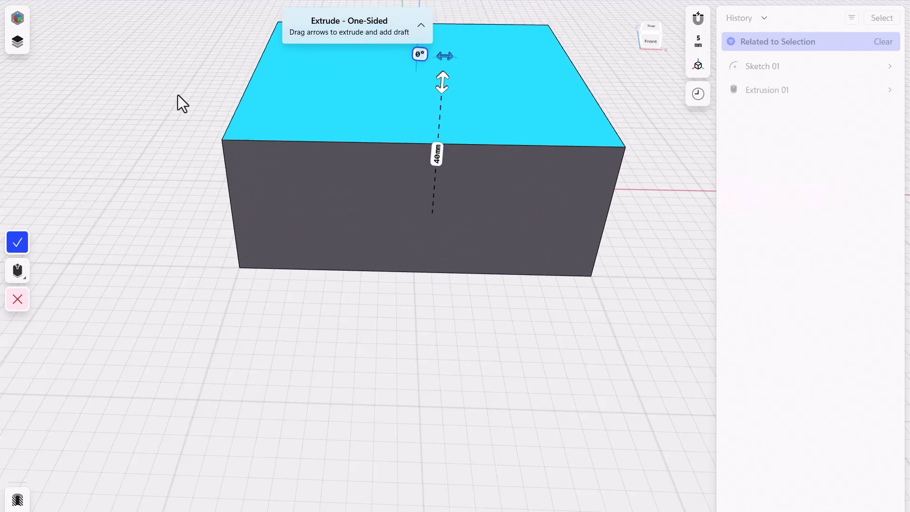
{"action": "left_click", "coordinate": [17, 243]}
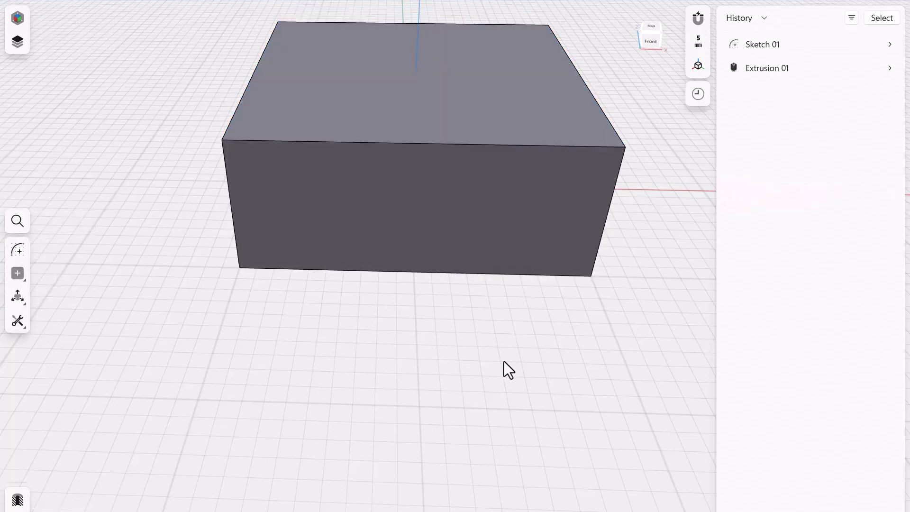
Step: Orbit to a front-left view and try a fillet on the box's front bottom edge
{"action": "right_click_drag", "start_coordinate": [488, 380], "coordinate": [599, 356]}
{"action": "scroll", "coordinate": [504, 308], "scroll_direction": "down", "scroll_amount": 5}
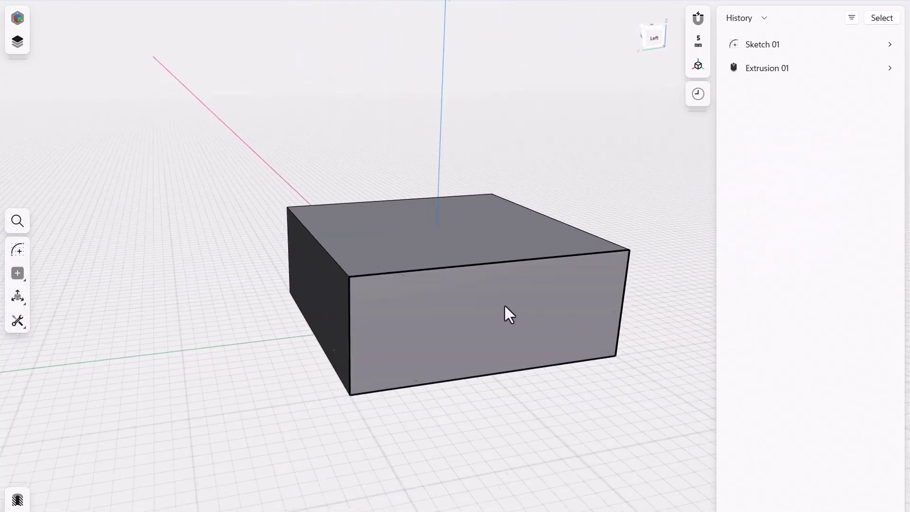
{"action": "middle_click_drag", "start_coordinate": [530, 408], "coordinate": [467, 307]}
{"action": "right_click_drag", "start_coordinate": [490, 306], "coordinate": [452, 314]}
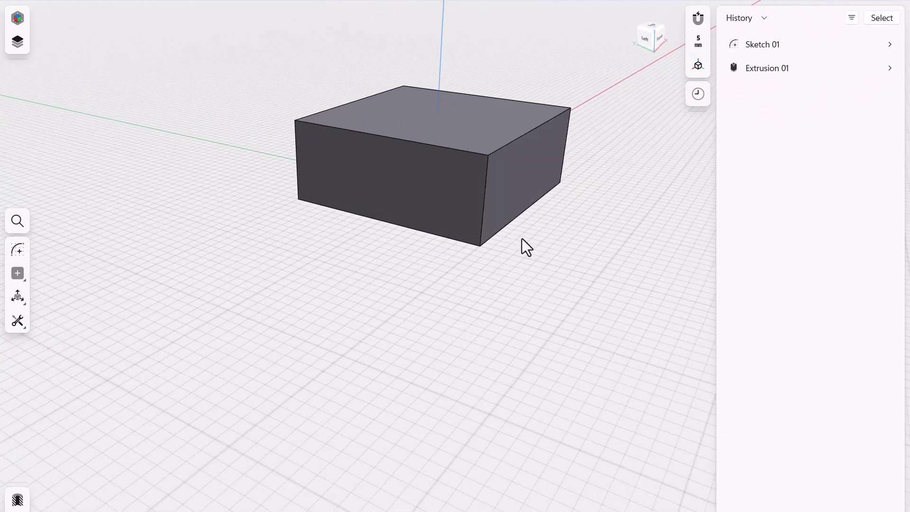
{"action": "left_click", "coordinate": [22, 298]}
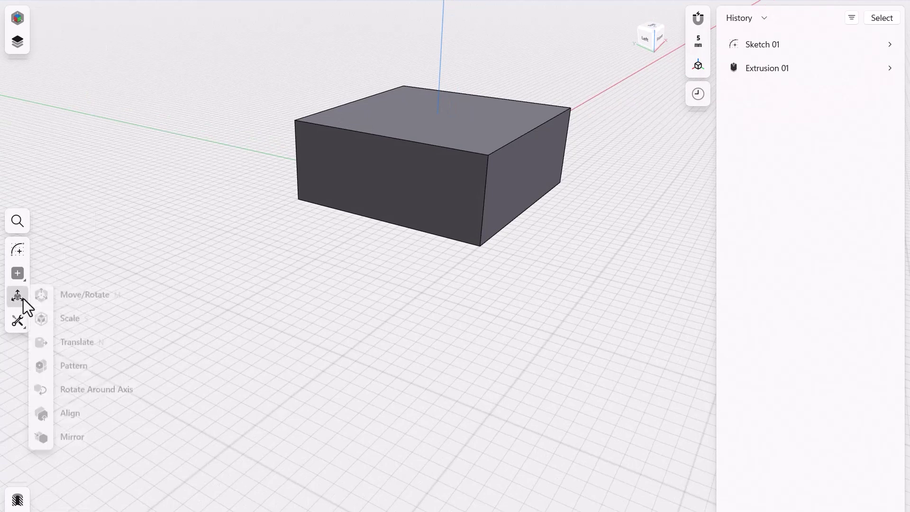
{"action": "left_click", "coordinate": [17, 327]}
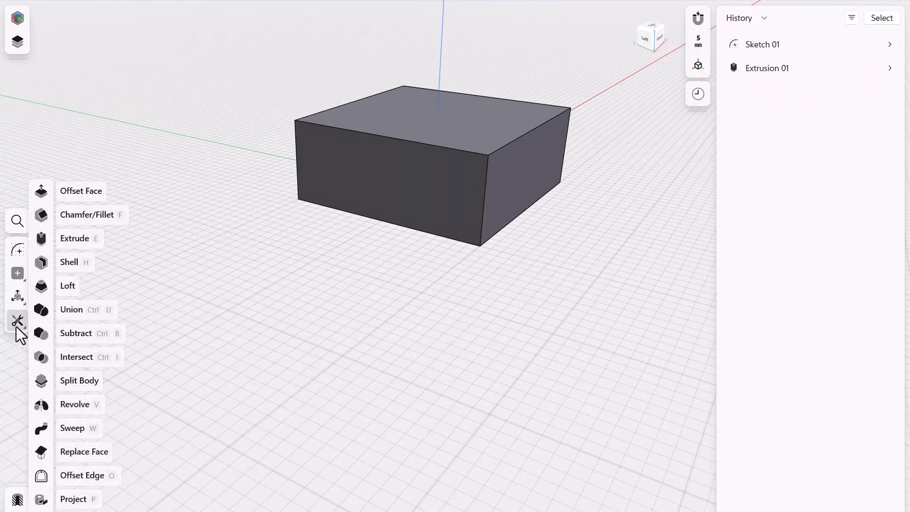
{"action": "left_click", "coordinate": [421, 232]}
{"action": "key", "text": "f"}
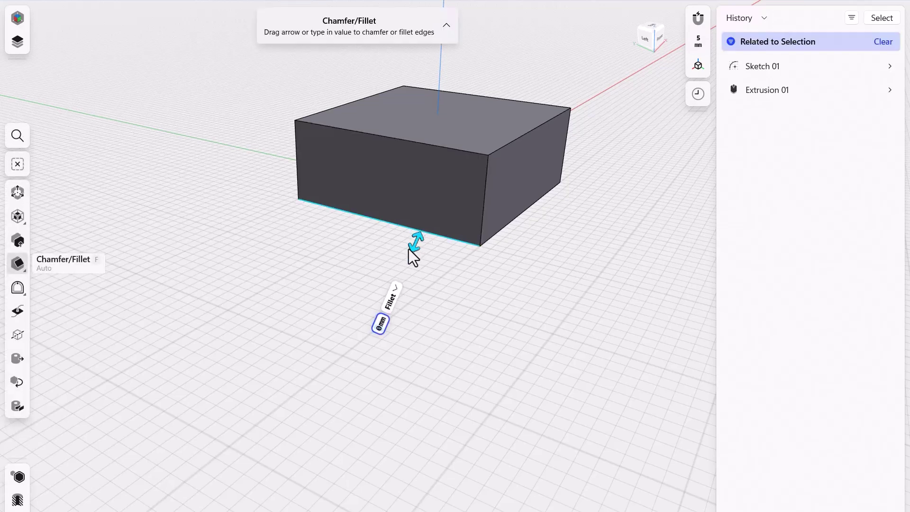
{"action": "mouse_move", "coordinate": [411, 250]}
{"action": "left_mouse_down"}
{"action": "mouse_move", "coordinate": [397, 275]}
{"action": "mouse_move", "coordinate": [405, 252]}
{"action": "mouse_move", "coordinate": [397, 272]}
{"action": "mouse_move", "coordinate": [407, 261]}
{"action": "left_mouse_up"}
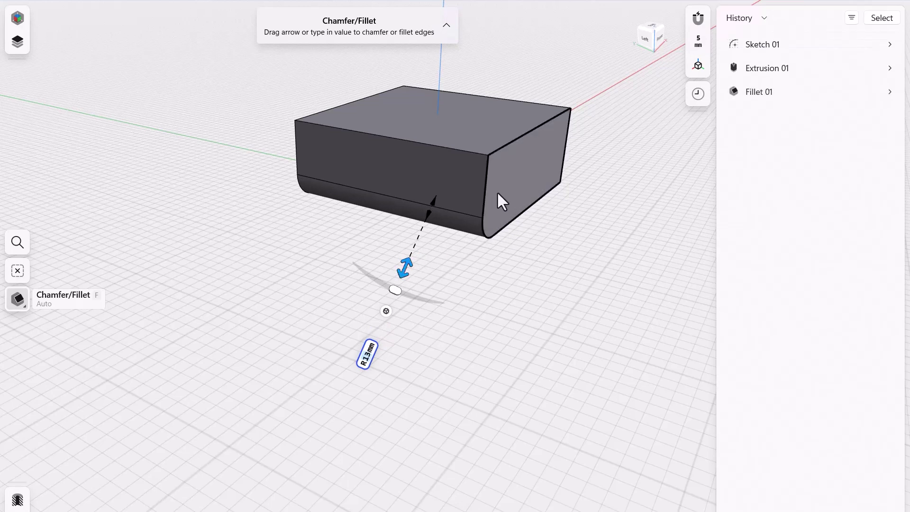
Step: Clear the edge selection and delete Fillet 01 from the history
{"action": "left_click", "coordinate": [519, 218]}
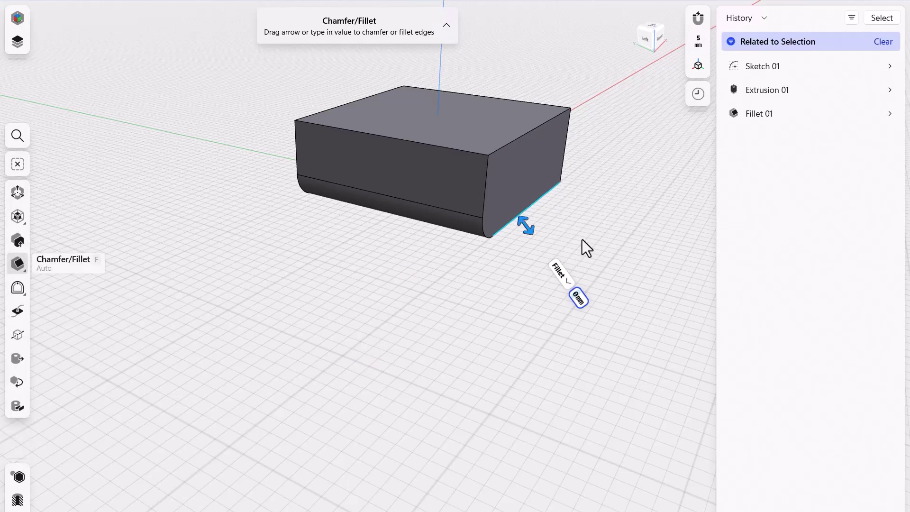
{"action": "mouse_move", "coordinate": [584, 247]}
{"action": "middle_mouse_down"}
{"action": "mouse_move", "coordinate": [534, 212]}
{"action": "mouse_move", "coordinate": [565, 260]}
{"action": "mouse_move", "coordinate": [584, 222]}
{"action": "mouse_move", "coordinate": [604, 264]}
{"action": "mouse_move", "coordinate": [567, 227]}
{"action": "mouse_move", "coordinate": [574, 230]}
{"action": "middle_mouse_up"}
{"action": "left_click", "coordinate": [595, 252]}
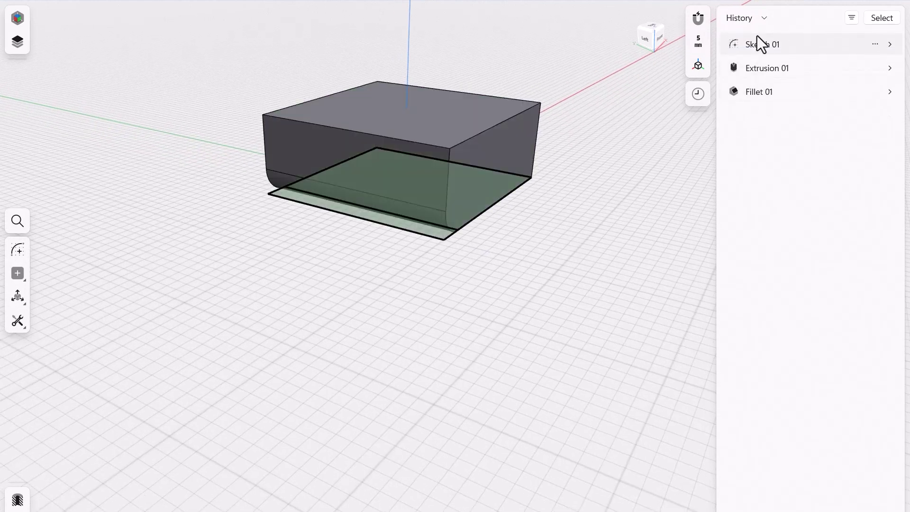
{"action": "right_click", "coordinate": [825, 90]}
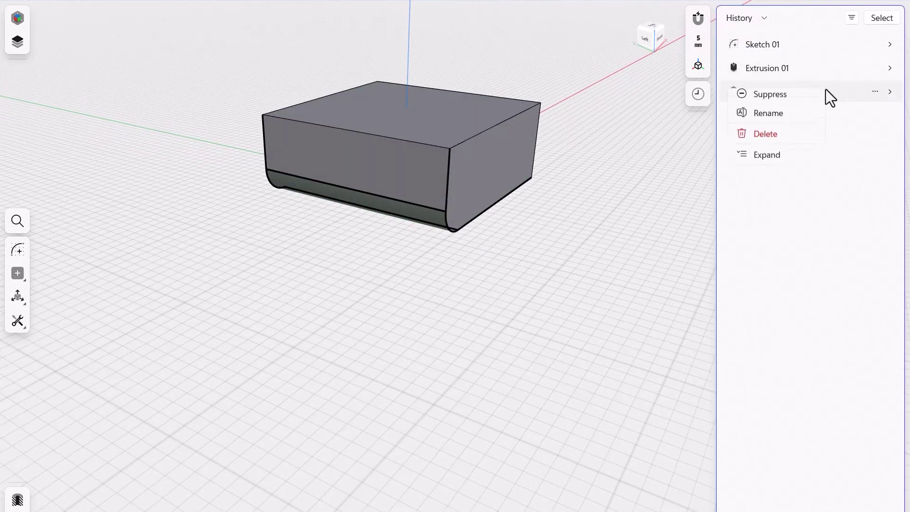
{"action": "left_click", "coordinate": [766, 157]}
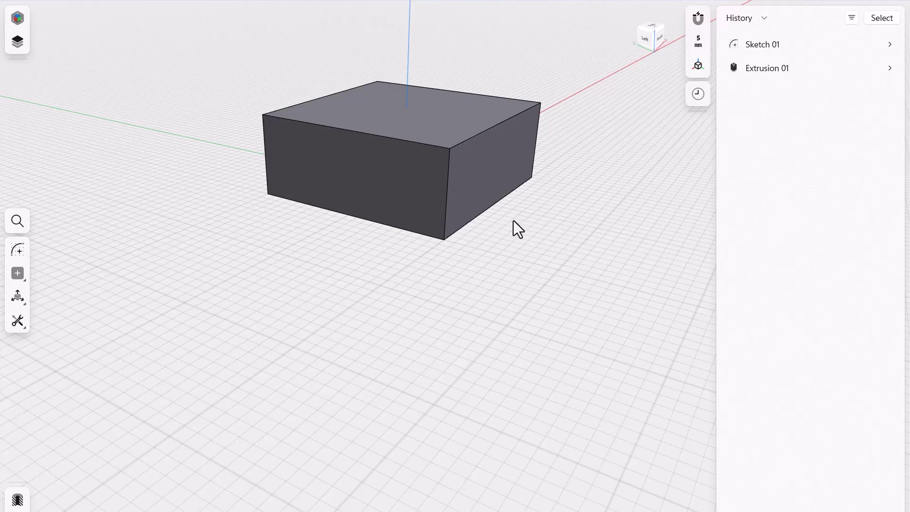
Step: Select the box's four vertical corner edges and round them with an 8 mm fillet
{"action": "left_click", "coordinate": [448, 181]}
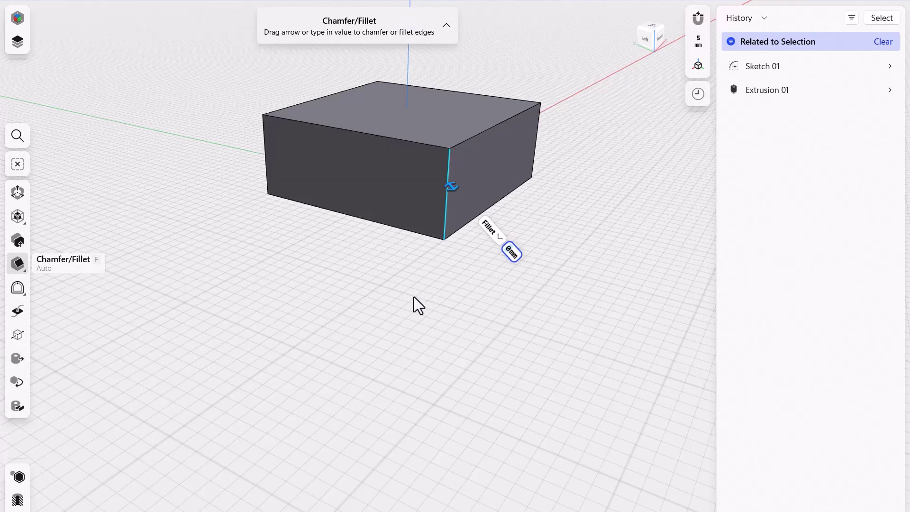
{"action": "right_click_drag", "start_coordinate": [356, 289], "coordinate": [430, 292]}
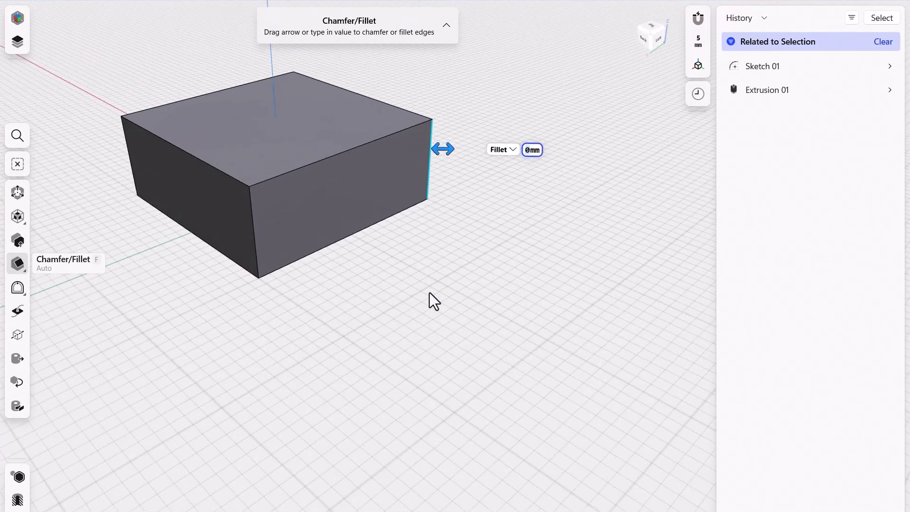
{"action": "left_click", "coordinate": [251, 215]}
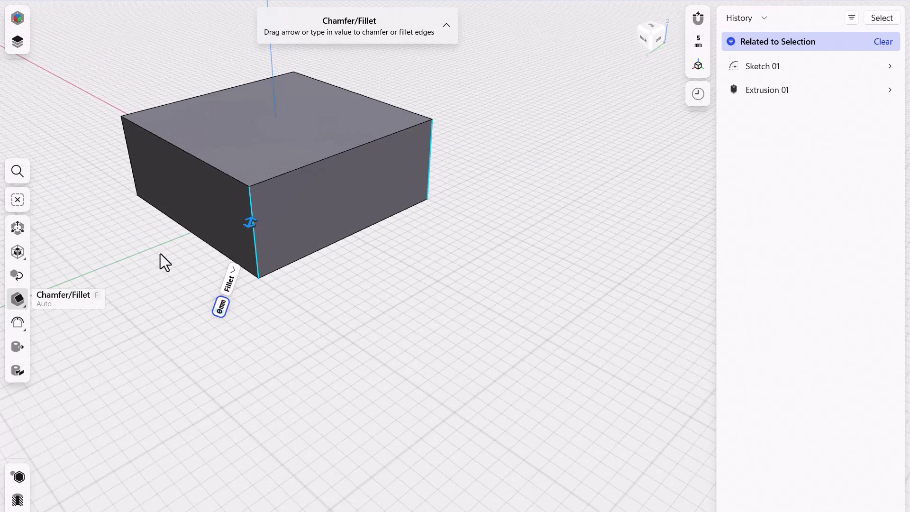
{"action": "right_click_drag", "start_coordinate": [160, 254], "coordinate": [392, 296]}
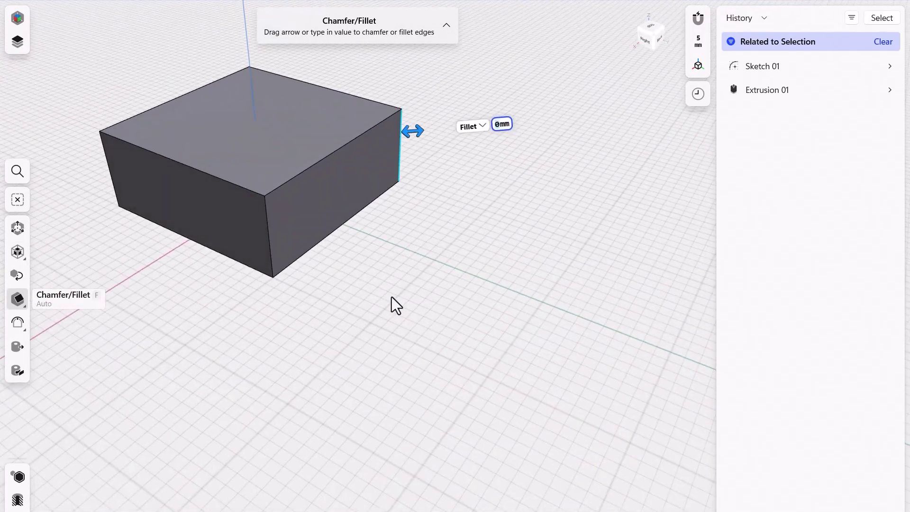
{"action": "left_click", "coordinate": [265, 208]}
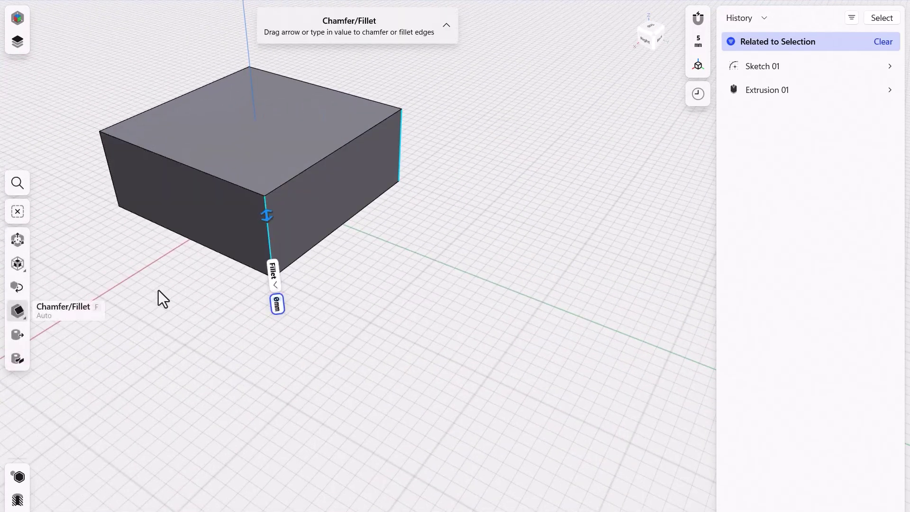
{"action": "right_click_drag", "start_coordinate": [158, 297], "coordinate": [363, 306]}
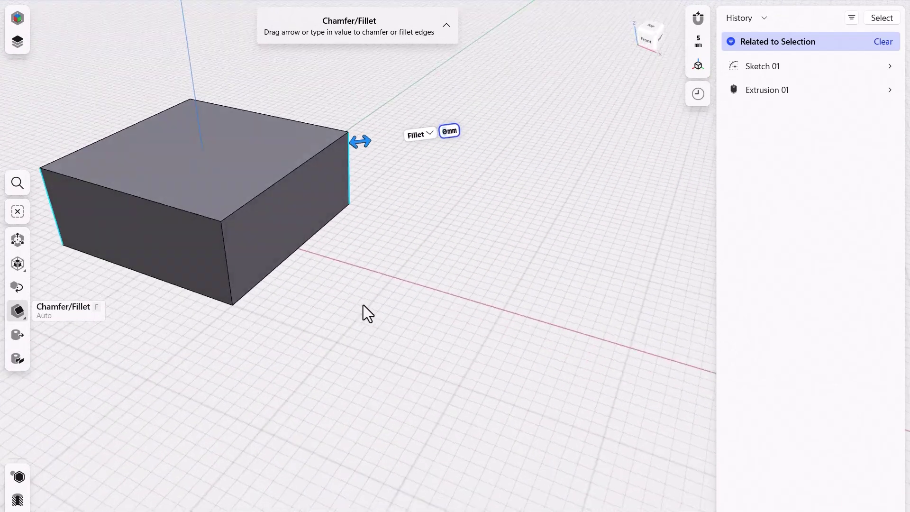
{"action": "left_click", "coordinate": [225, 247]}
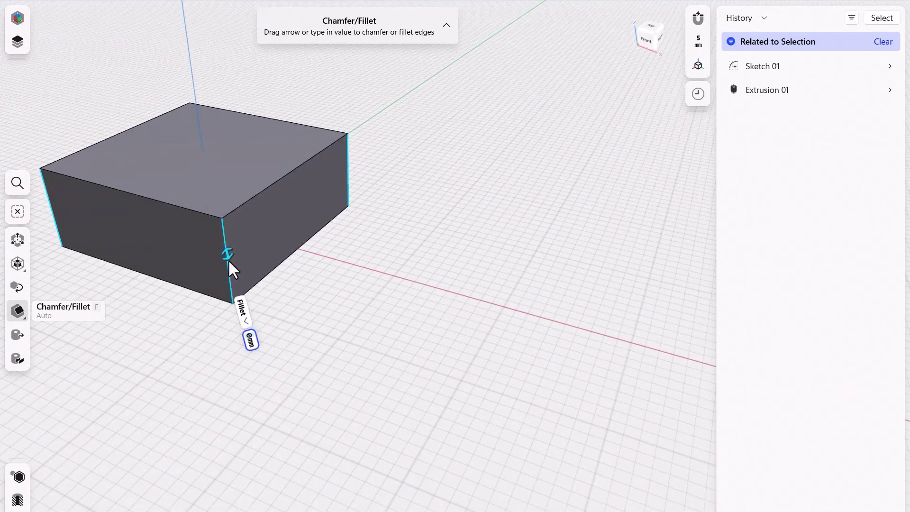
{"action": "mouse_move", "coordinate": [229, 260]}
{"action": "left_mouse_down"}
{"action": "mouse_move", "coordinate": [242, 280]}
{"action": "mouse_move", "coordinate": [215, 243]}
{"action": "mouse_move", "coordinate": [233, 274]}
{"action": "mouse_move", "coordinate": [229, 268]}
{"action": "left_mouse_up"}
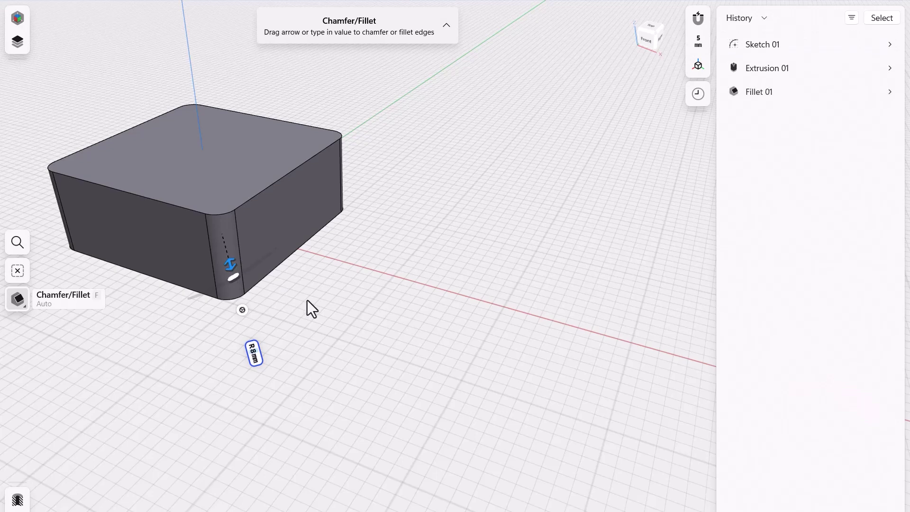
{"action": "key", "text": "Escape"}
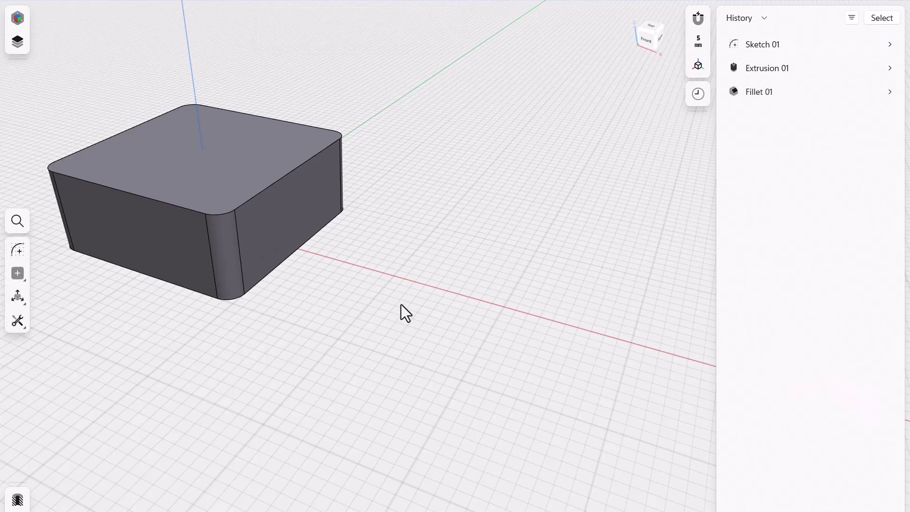
Step: Fillet the box's bottom edges at 10 mm and orbit to inspect the underside
{"action": "left_click", "coordinate": [322, 232]}
{"action": "left_click_drag", "start_coordinate": [334, 246], "coordinate": [343, 263]}
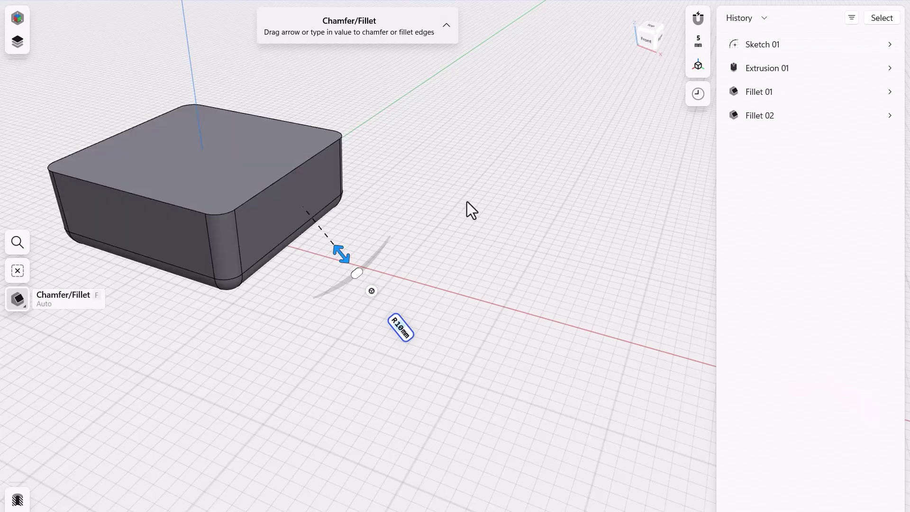
{"action": "left_click", "coordinate": [440, 198]}
{"action": "middle_click_drag", "start_coordinate": [461, 277], "coordinate": [643, 286]}
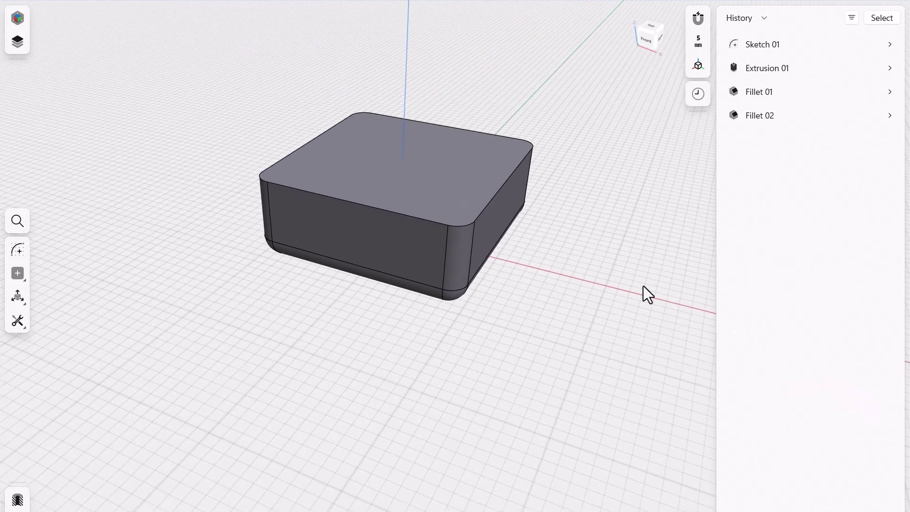
{"action": "right_click_drag", "start_coordinate": [474, 293], "coordinate": [526, 297]}
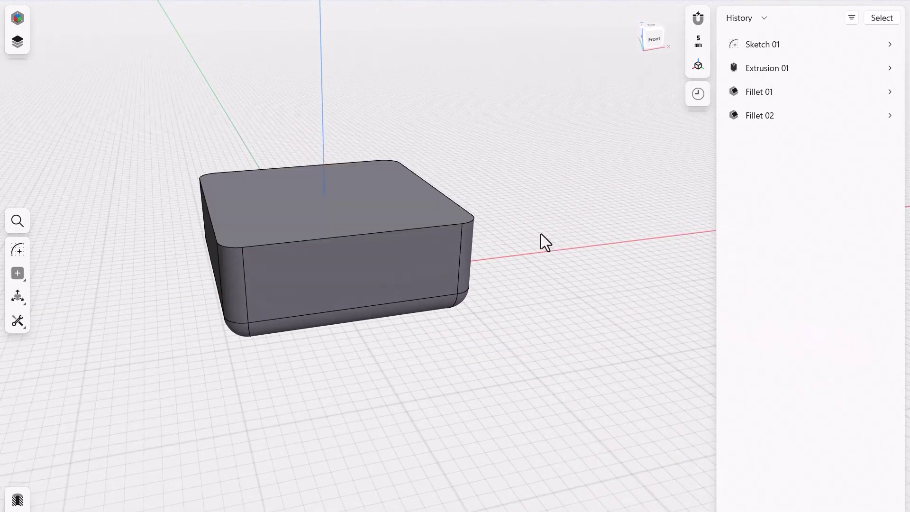
Step: Review Fillet 01's edges and Radius size type, then reopen Fillet 02 without changes
{"action": "left_click", "coordinate": [890, 93]}
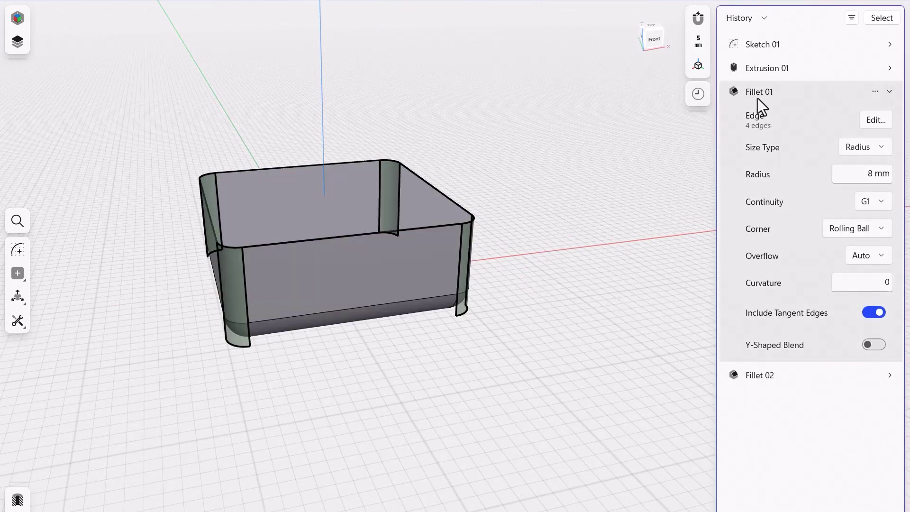
{"action": "left_click", "coordinate": [879, 119]}
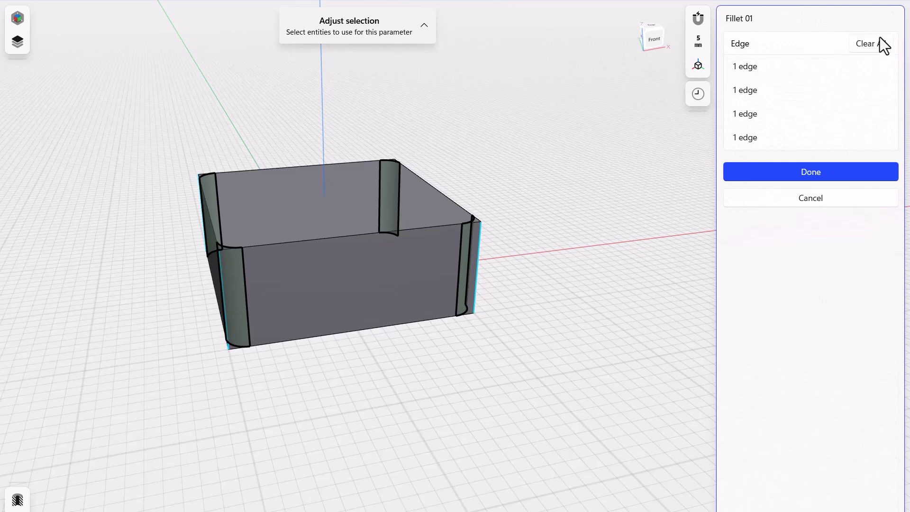
{"action": "left_click", "coordinate": [833, 201]}
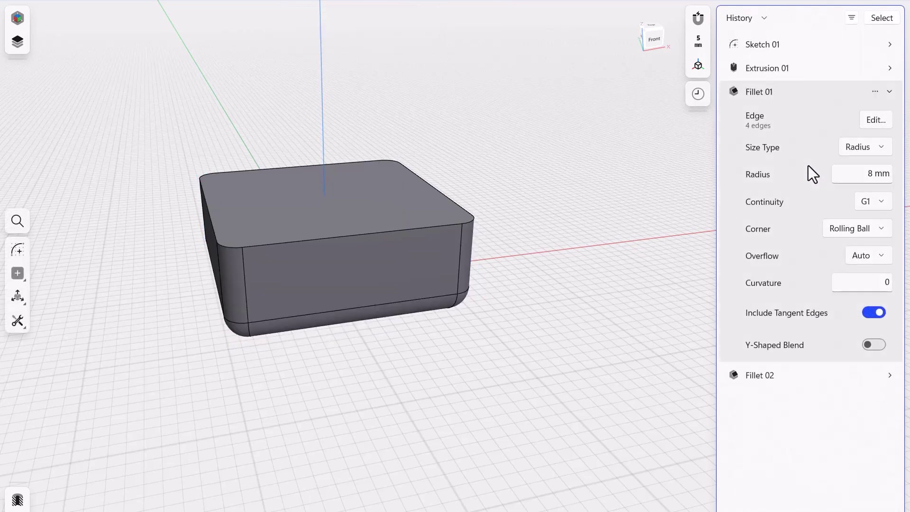
{"action": "left_click", "coordinate": [883, 146]}
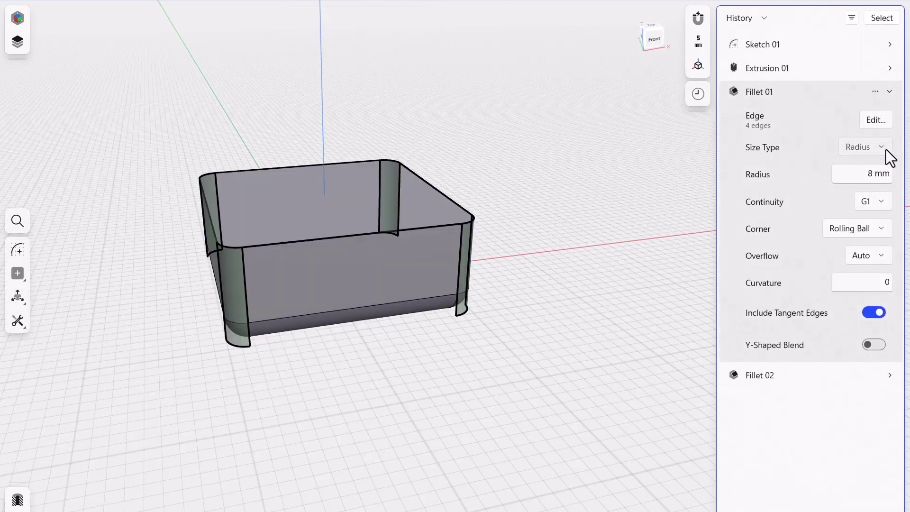
{"action": "left_click", "coordinate": [820, 150]}
{"action": "left_click", "coordinate": [826, 379]}
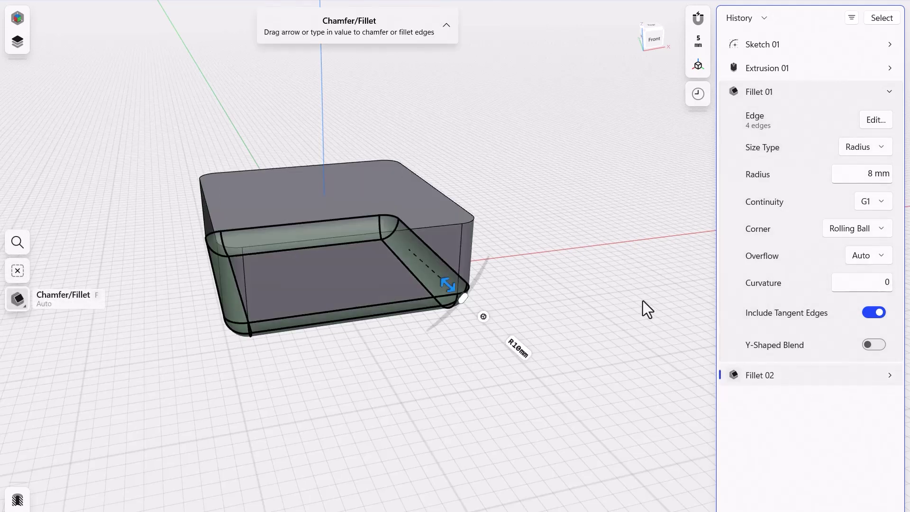
{"action": "key", "text": "Escape"}
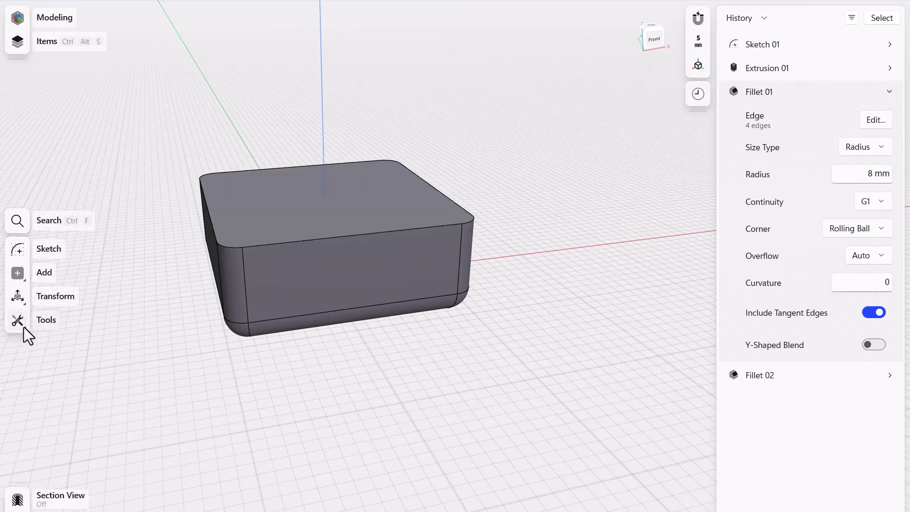
Step: Start the Scale tool in Uniform mode and select Body 01 from Items
{"action": "left_click", "coordinate": [19, 304]}
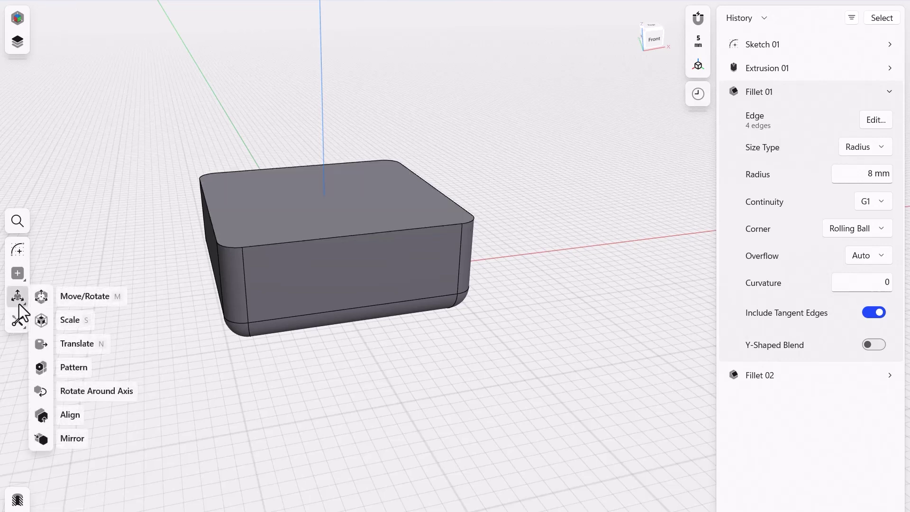
{"action": "left_click", "coordinate": [45, 325]}
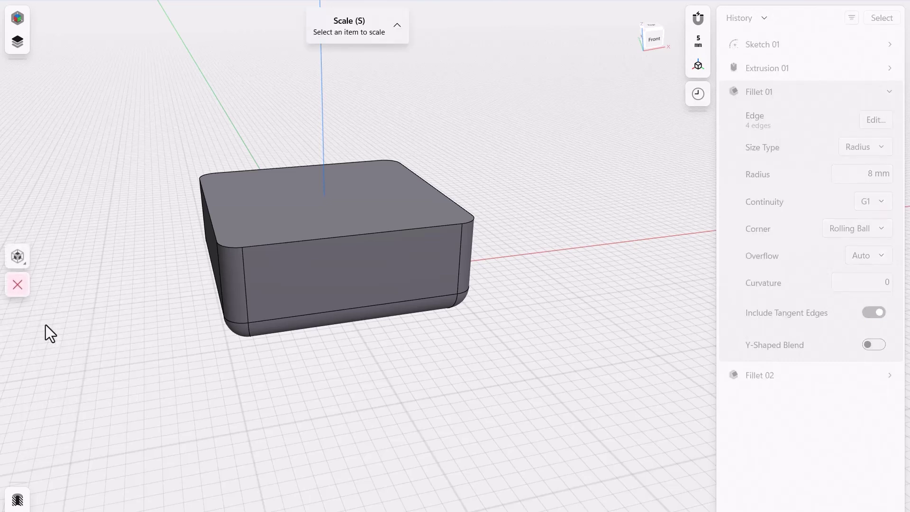
{"action": "left_click", "coordinate": [22, 261]}
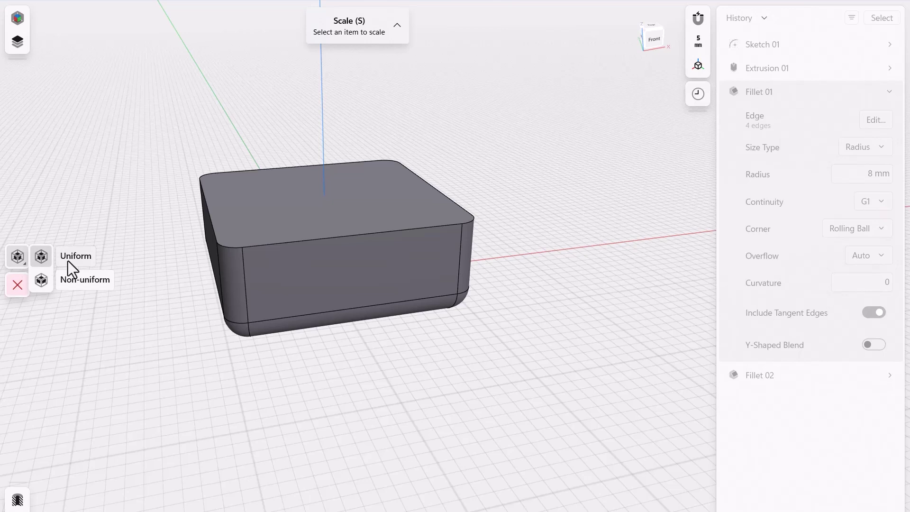
{"action": "left_click", "coordinate": [42, 256]}
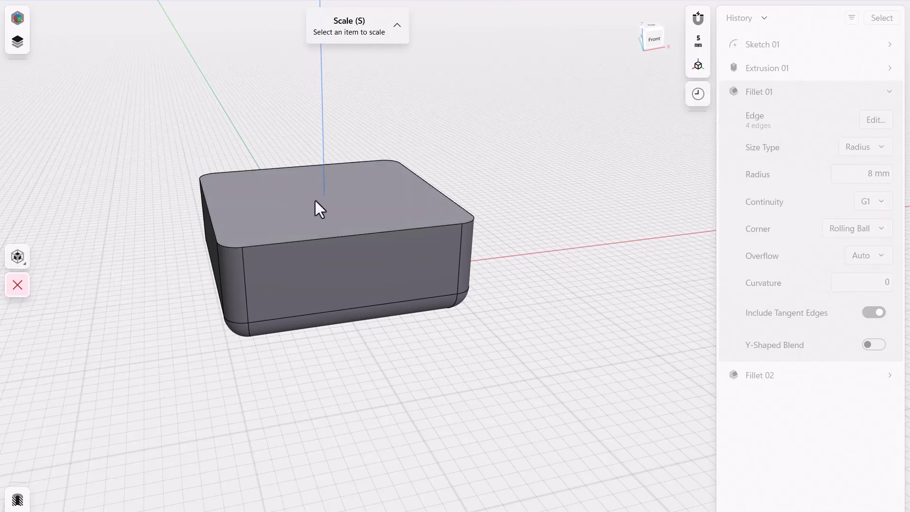
{"action": "left_click", "coordinate": [19, 48]}
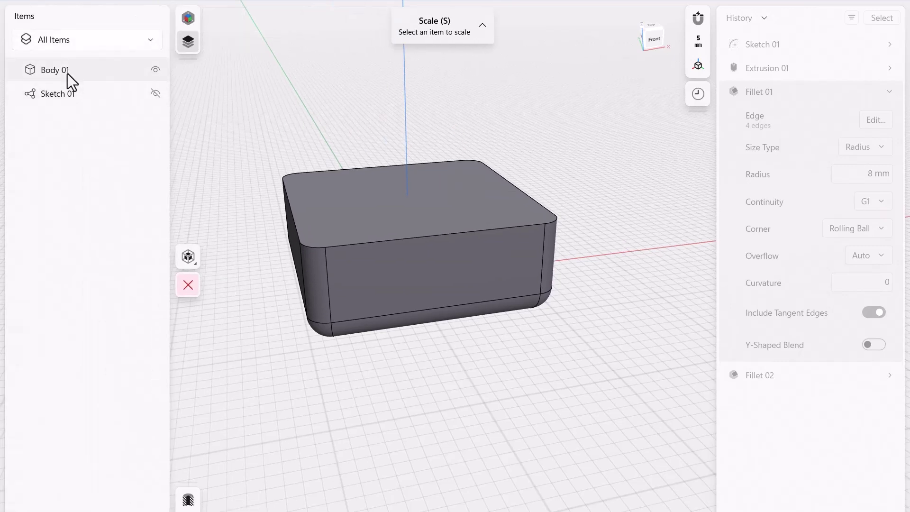
{"action": "left_click", "coordinate": [67, 73]}
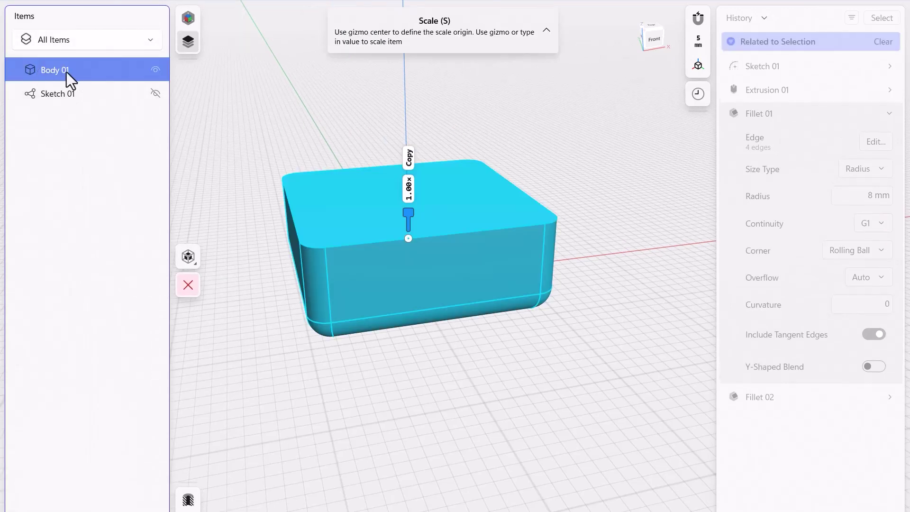
Step: Scale Body 01 by 0.95 as a copy, keeping the original
{"action": "left_click", "coordinate": [408, 190]}
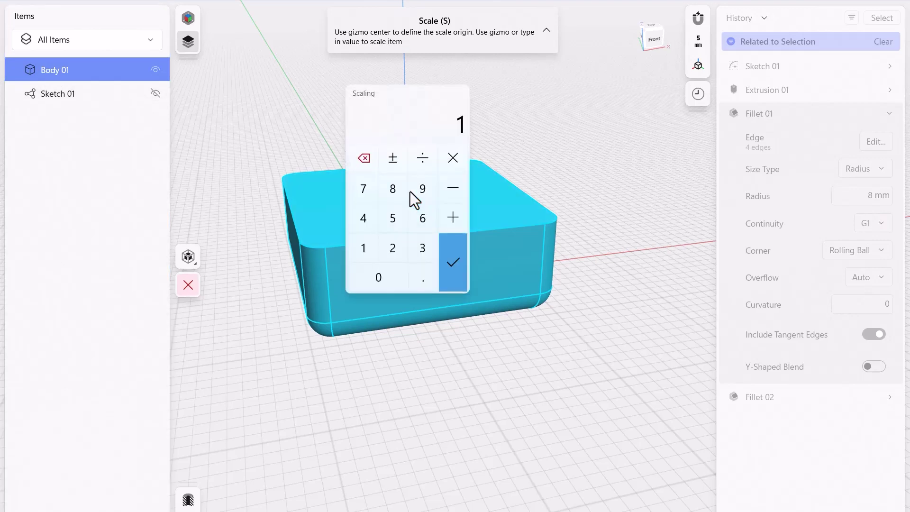
{"action": "type", "text": "0.95"}
{"action": "left_click", "coordinate": [461, 258]}
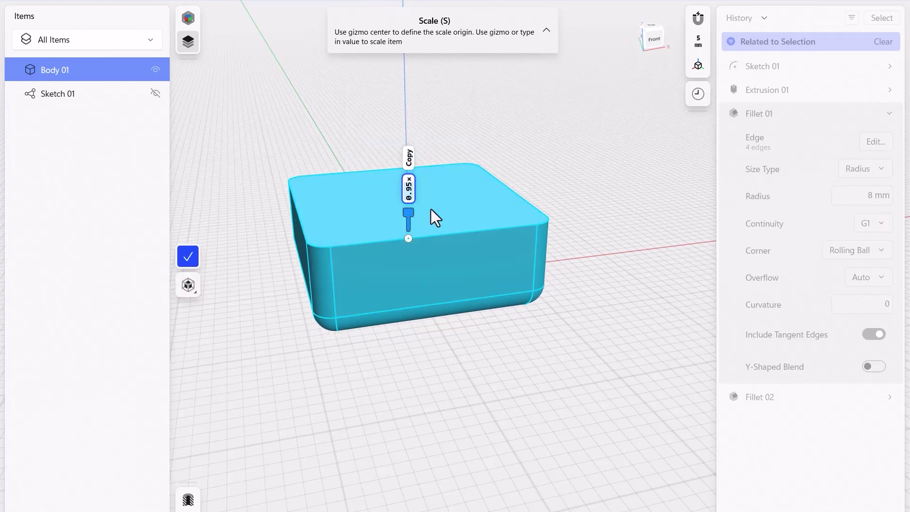
{"action": "left_click", "coordinate": [410, 158]}
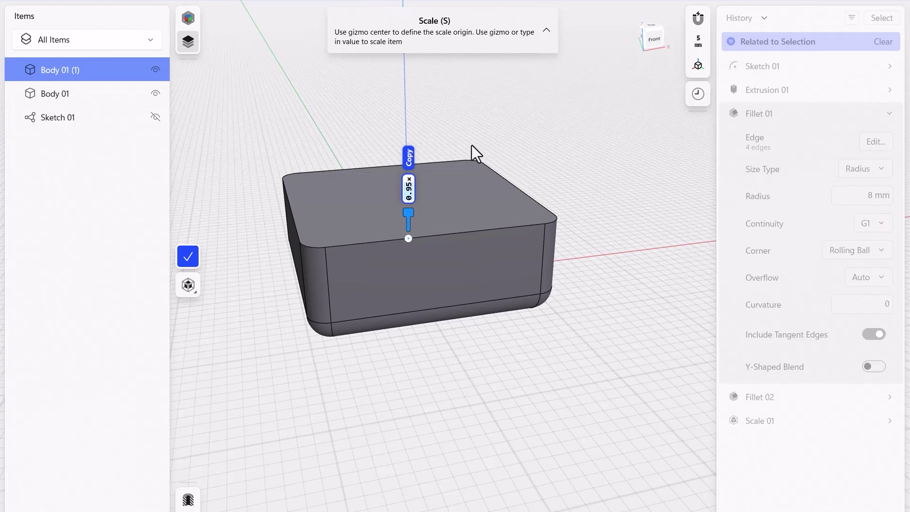
{"action": "left_click", "coordinate": [187, 256]}
{"action": "left_click", "coordinate": [530, 130]}
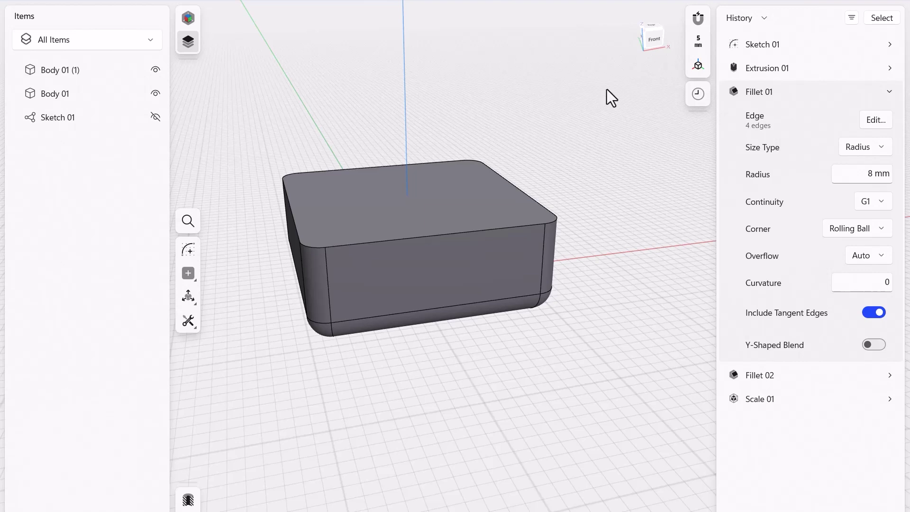
Step: Turn on Show Hidden Edges in the view cube's Appearance settings
{"action": "left_click", "coordinate": [704, 65]}
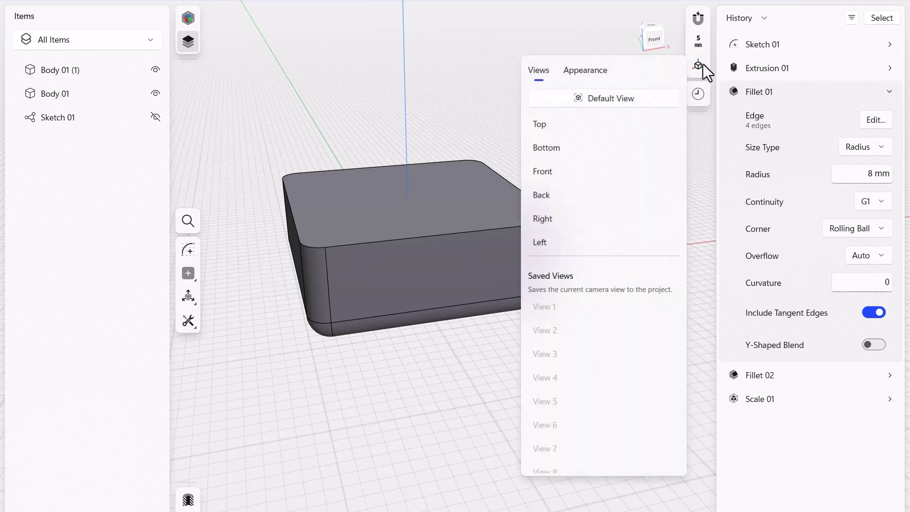
{"action": "left_click", "coordinate": [590, 71]}
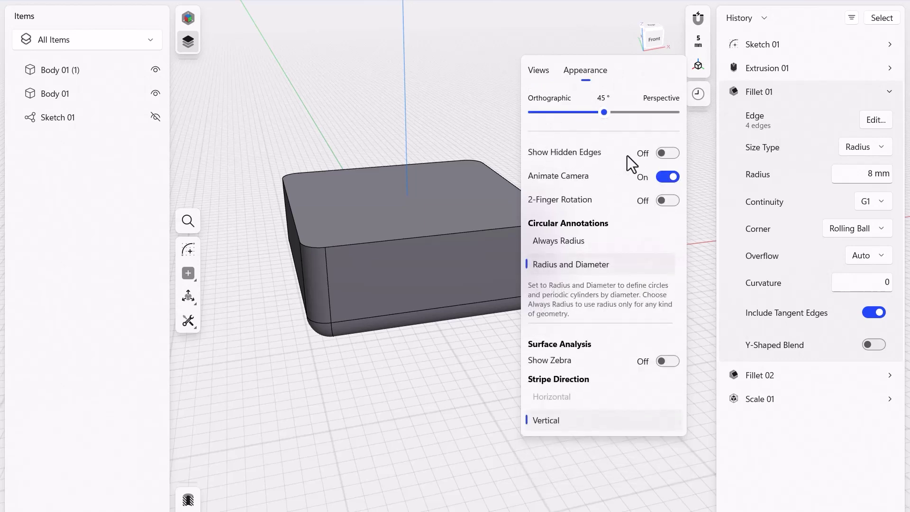
{"action": "left_click", "coordinate": [666, 152]}
{"action": "left_click", "coordinate": [475, 79]}
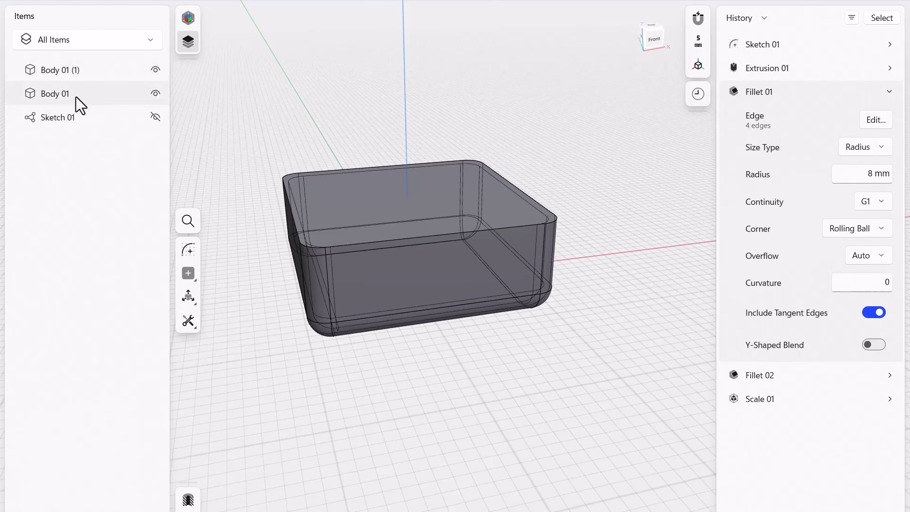
Step: Drag Body 01 (1) straight up with the move gizmo so it sits above the original
{"action": "left_click", "coordinate": [55, 75]}
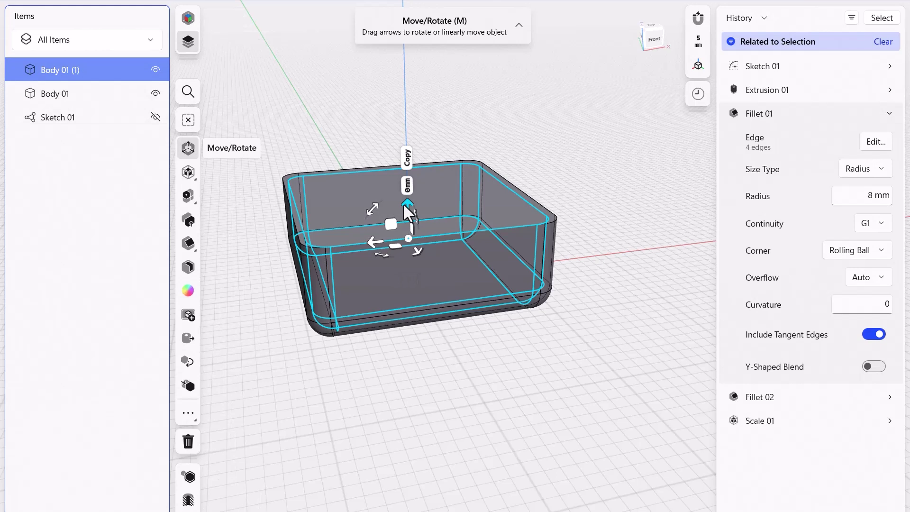
{"action": "left_click_drag", "start_coordinate": [404, 205], "coordinate": [391, 65]}
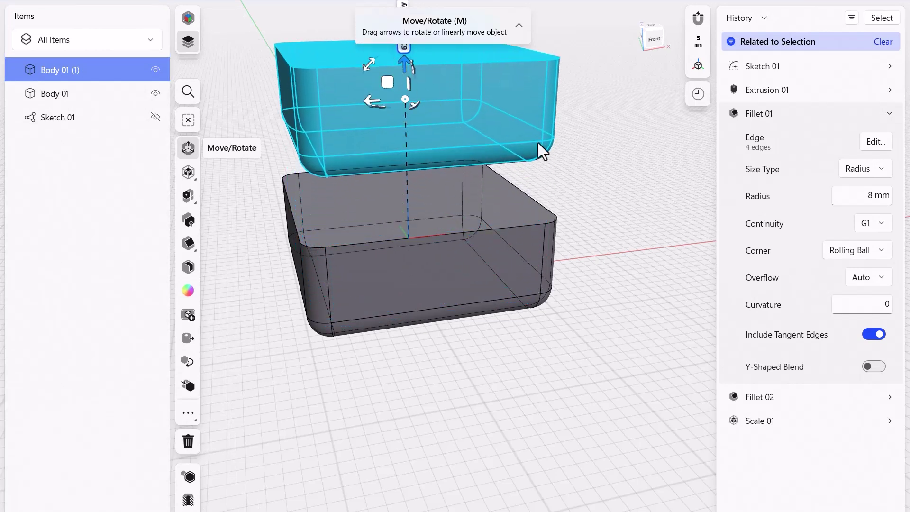
{"action": "left_click", "coordinate": [590, 153]}
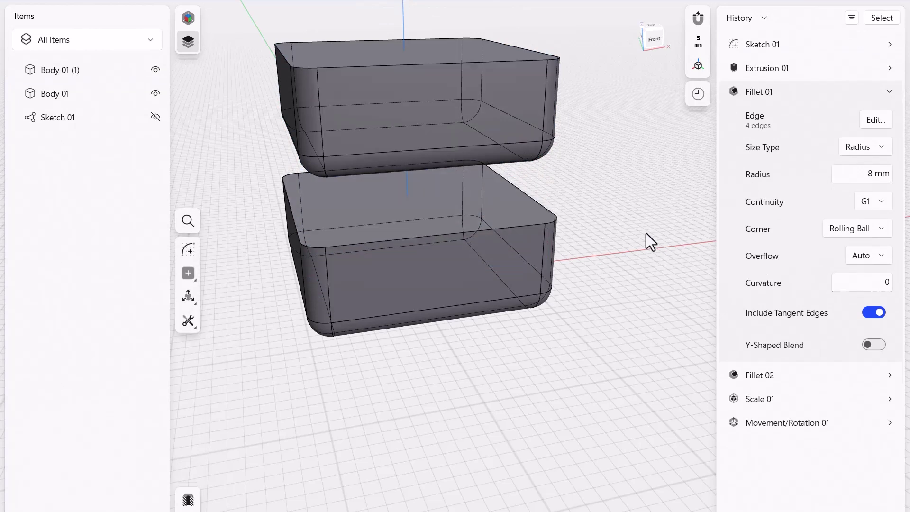
{"action": "scroll", "coordinate": [646, 233], "scroll_direction": "down", "scroll_amount": 10}
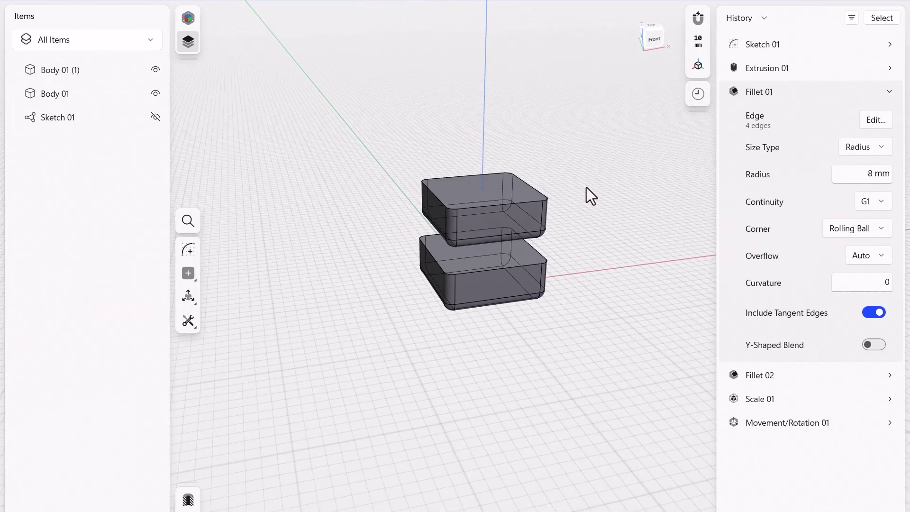
{"action": "scroll", "coordinate": [559, 189], "scroll_direction": "up", "scroll_amount": 8}
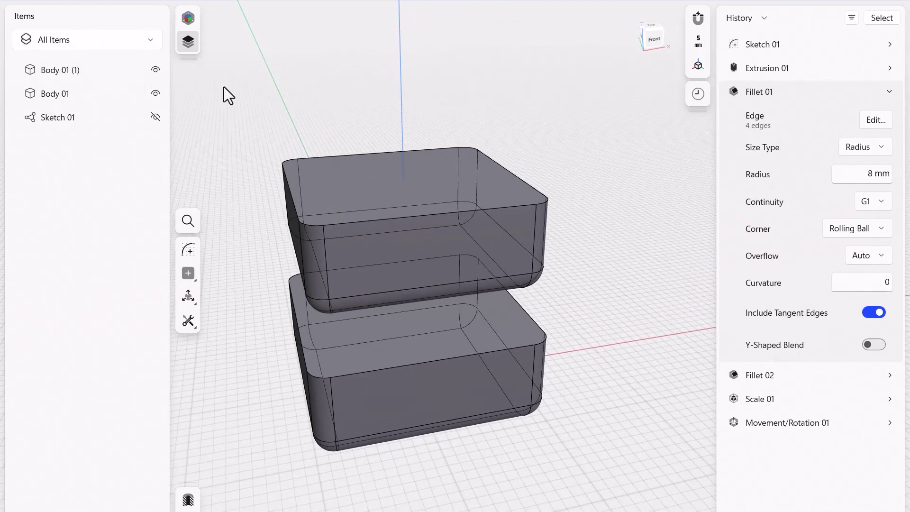
Step: Make a 0.95-scaled copy of Body 01 (1), briefly hiding other bodies to inspect it
{"action": "left_click", "coordinate": [93, 72]}
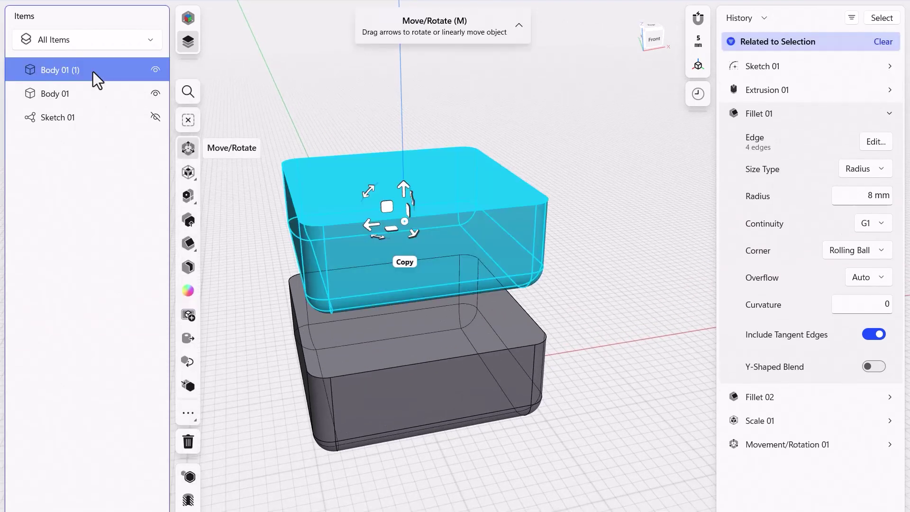
{"action": "key", "text": "s"}
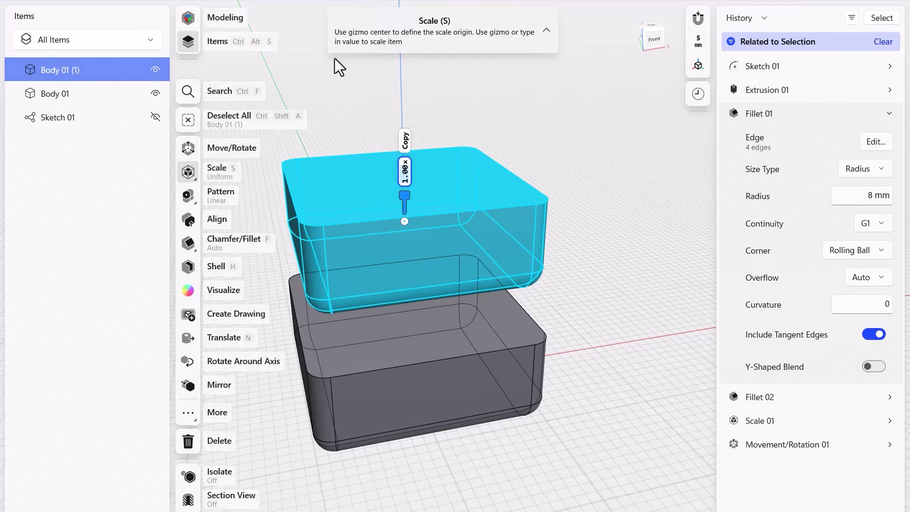
{"action": "type", "text": ".95x"}
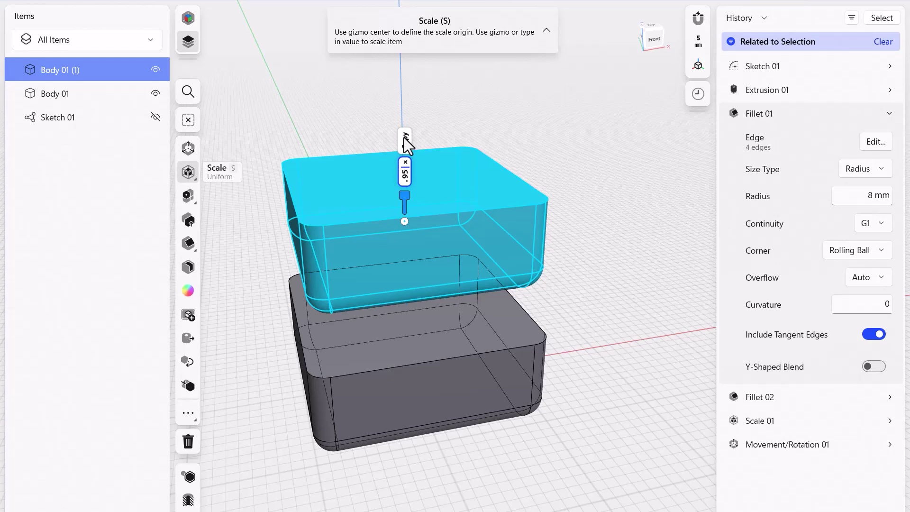
{"action": "left_click", "coordinate": [407, 142]}
{"action": "left_click", "coordinate": [496, 120]}
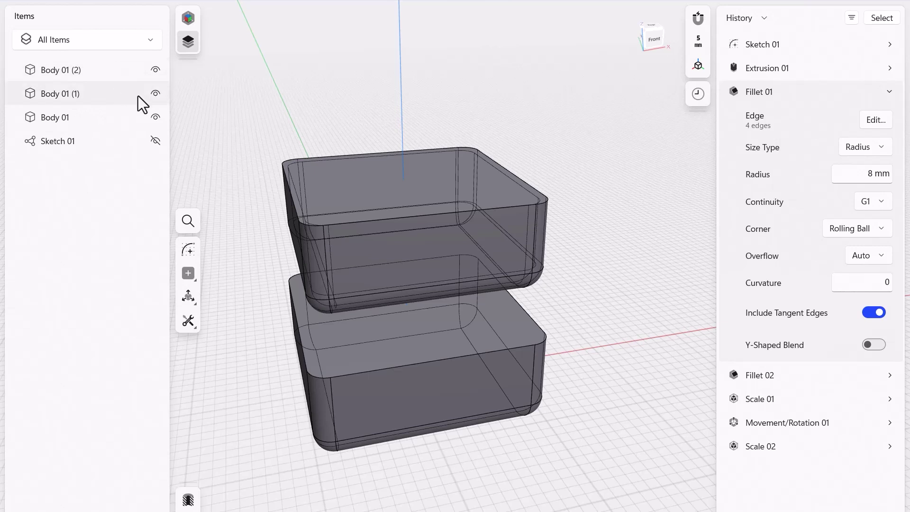
{"action": "left_click", "coordinate": [156, 93]}
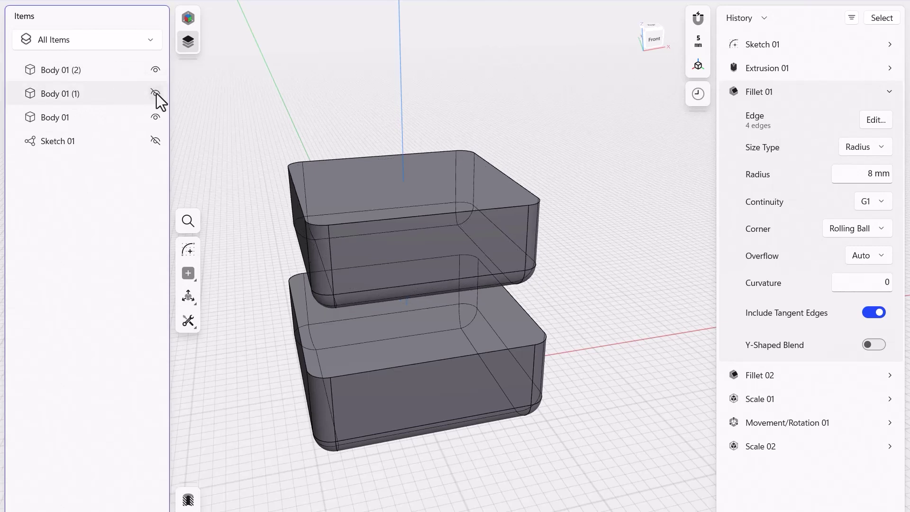
{"action": "left_click", "coordinate": [155, 117]}
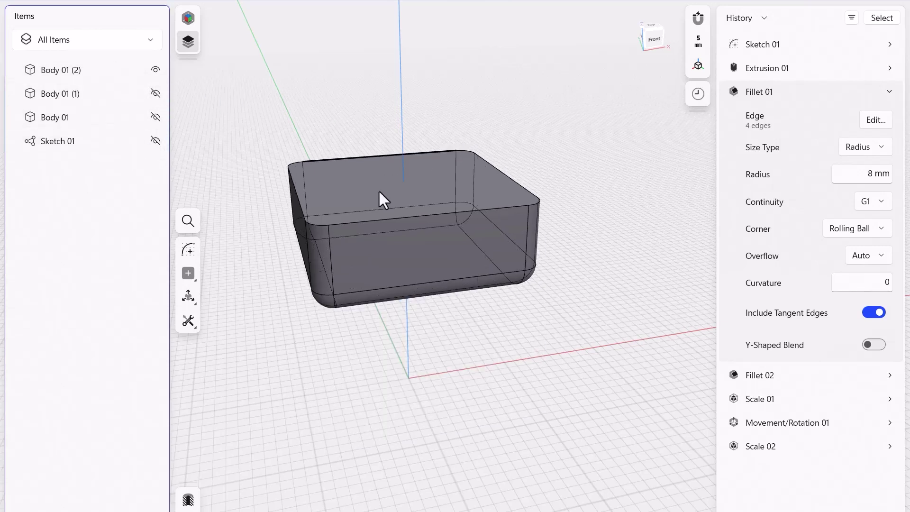
{"action": "left_click", "coordinate": [156, 95]}
{"action": "left_click", "coordinate": [157, 117]}
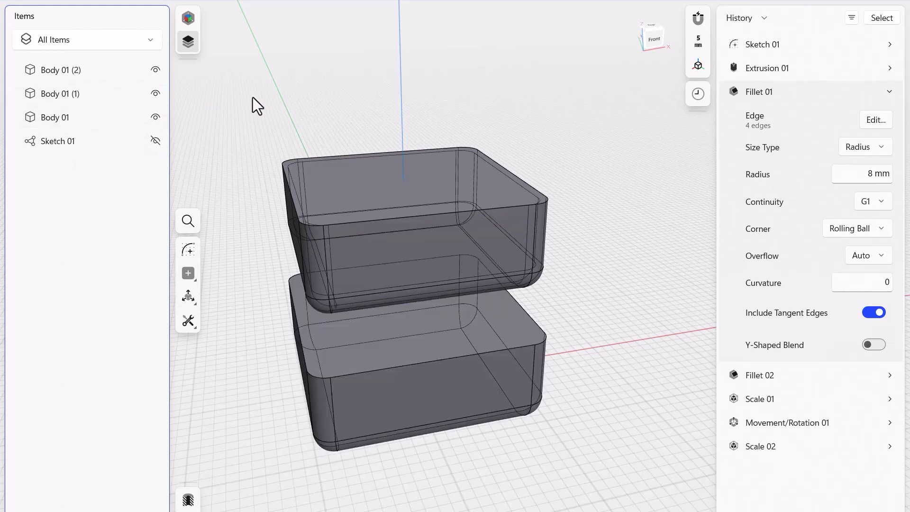
Step: Lift Body 01 (2) above the other two boxes
{"action": "left_click", "coordinate": [73, 72]}
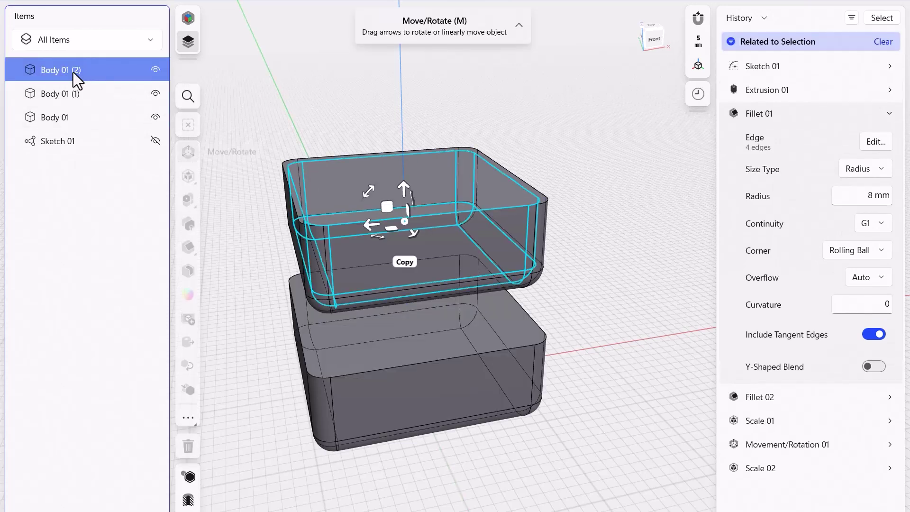
{"action": "left_click_drag", "start_coordinate": [404, 188], "coordinate": [392, 60]}
{"action": "left_click", "coordinate": [599, 123]}
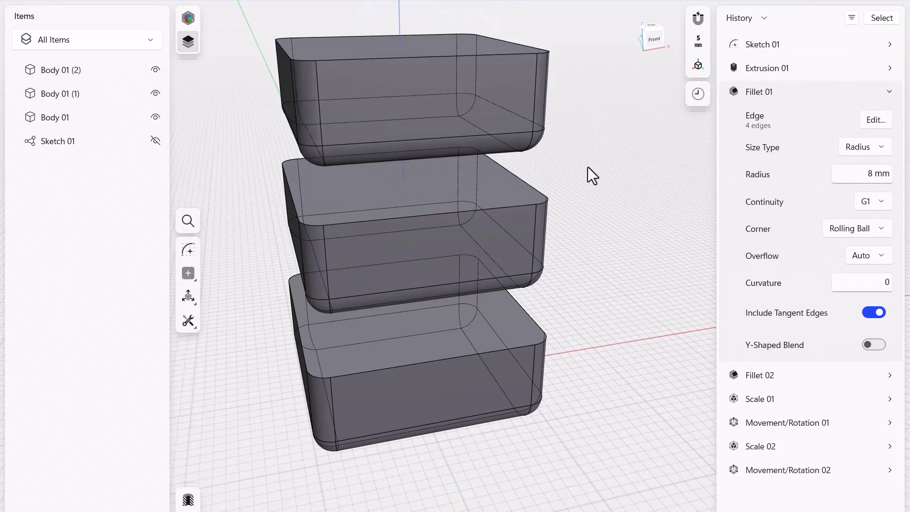
{"action": "mouse_move", "coordinate": [589, 167]}
{"action": "right_mouse_down"}
{"action": "mouse_move", "coordinate": [601, 128]}
{"action": "mouse_move", "coordinate": [589, 167]}
{"action": "right_mouse_up"}
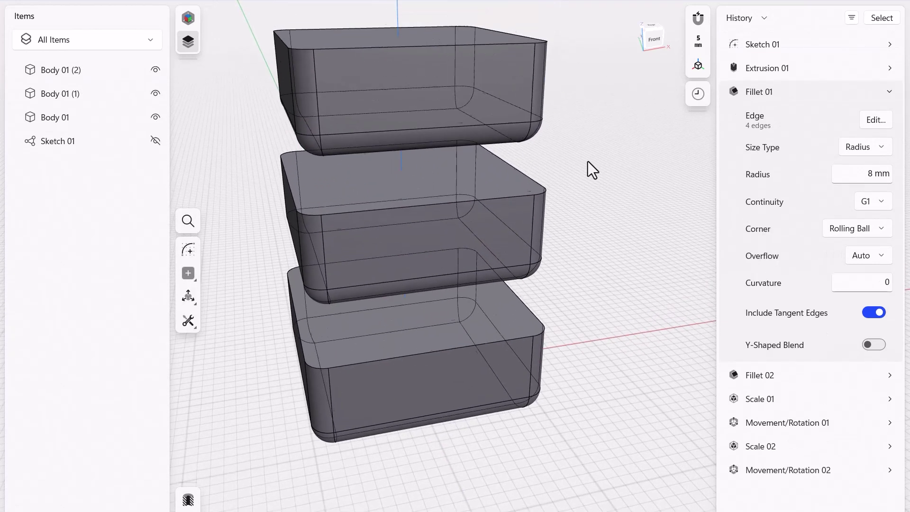
Step: Turn off Show Hidden Edges in the view cube's Appearance settings
{"action": "left_click", "coordinate": [699, 63]}
{"action": "left_click", "coordinate": [593, 69]}
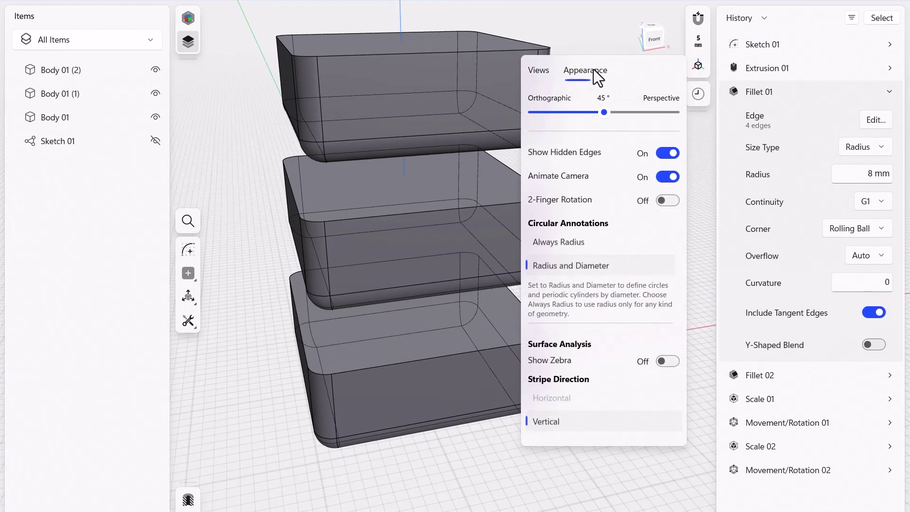
{"action": "left_click", "coordinate": [669, 153]}
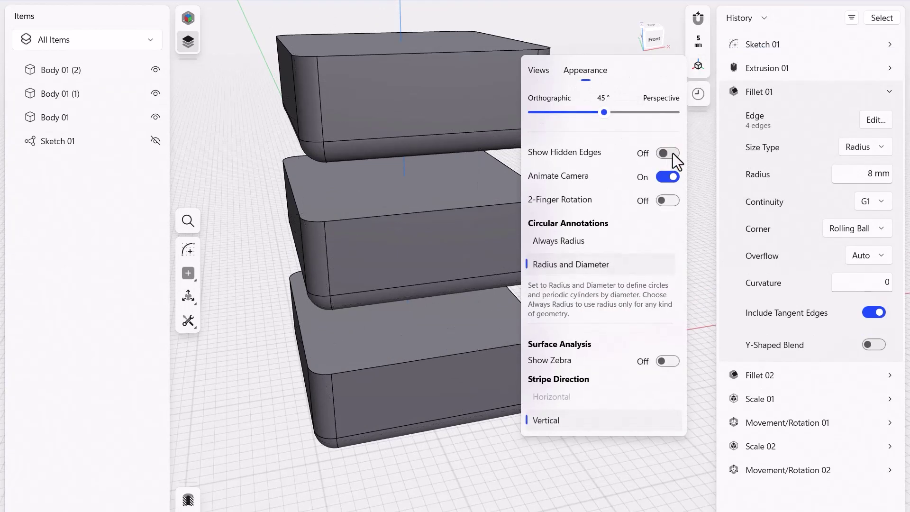
{"action": "left_click", "coordinate": [595, 44]}
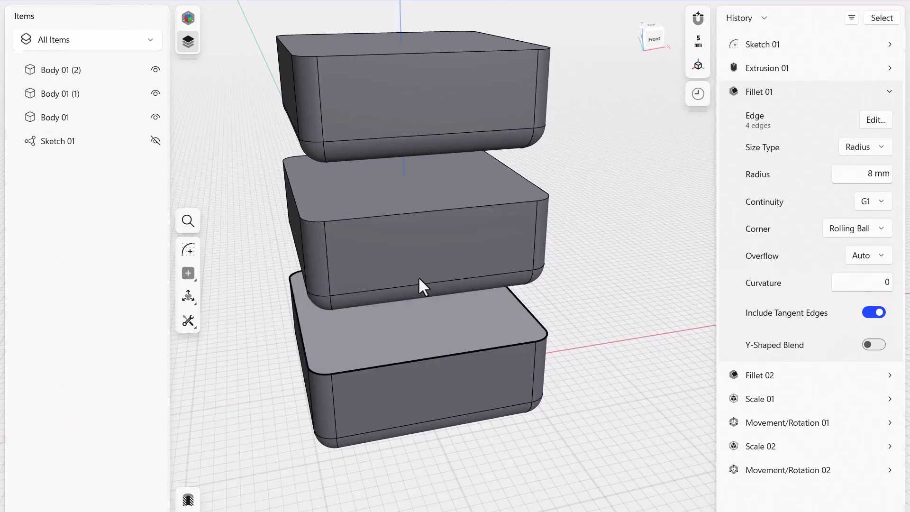
Step: Shell the bottom box with a 2 mm wall, removing its top face
{"action": "left_click", "coordinate": [195, 319]}
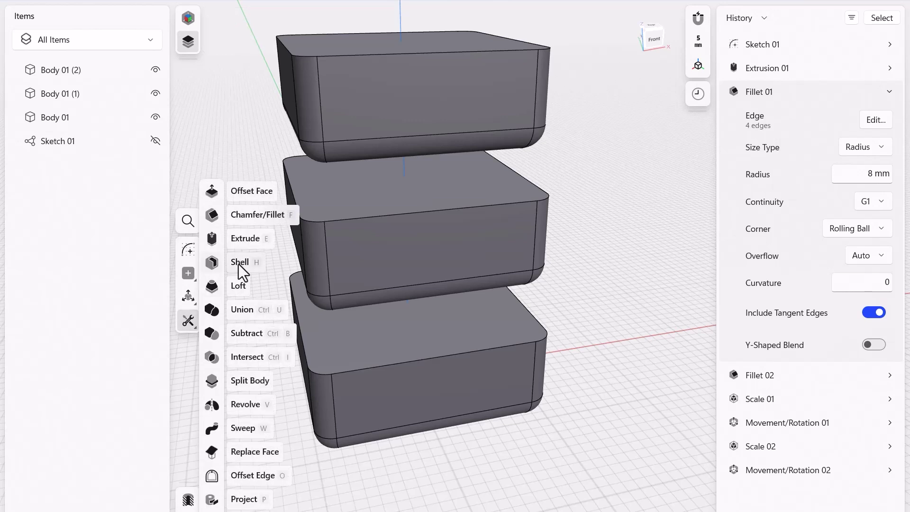
{"action": "left_click", "coordinate": [219, 263]}
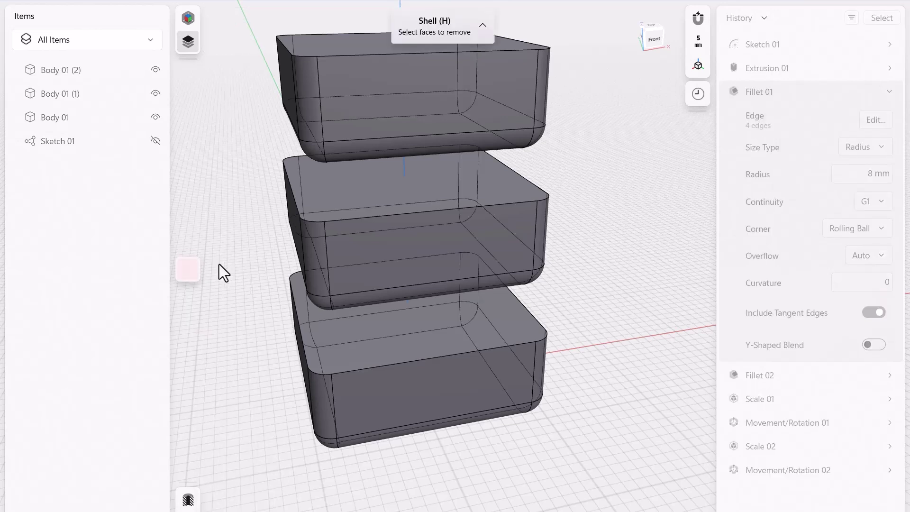
{"action": "left_click", "coordinate": [502, 326]}
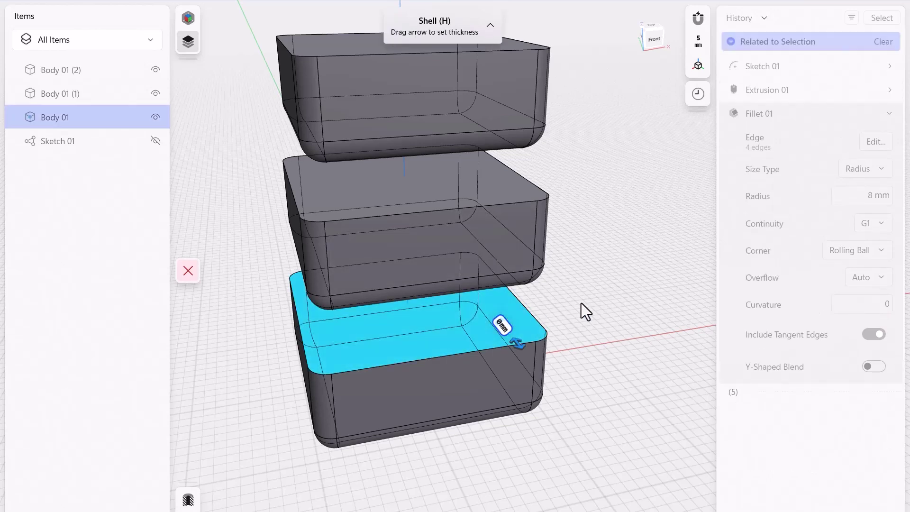
{"action": "type", "text": "2"}
{"action": "key", "text": "Return"}
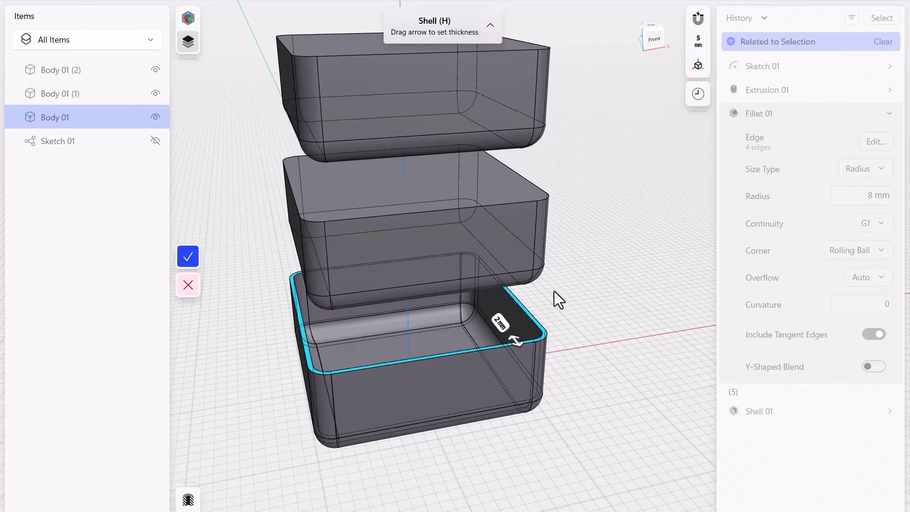
{"action": "left_click", "coordinate": [189, 254]}
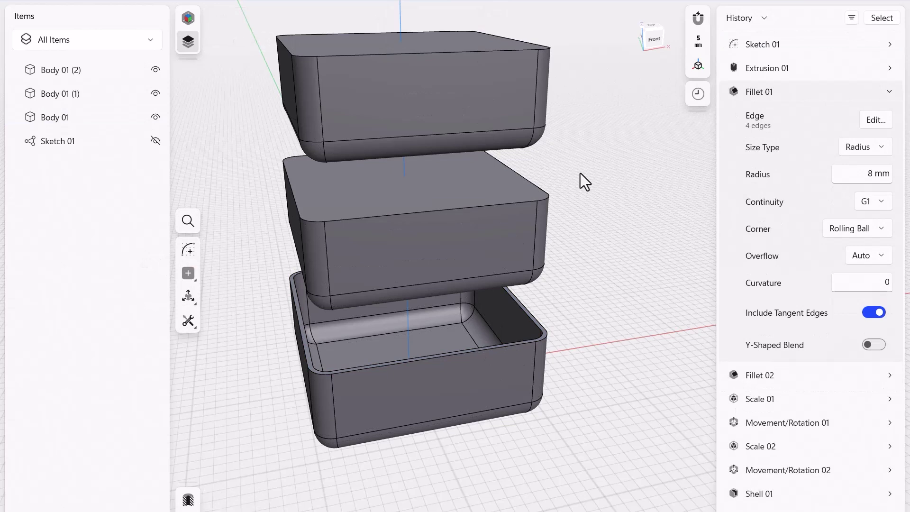
Step: Shell the middle and top boxes the same way, removing each top face
{"action": "key", "text": "h"}
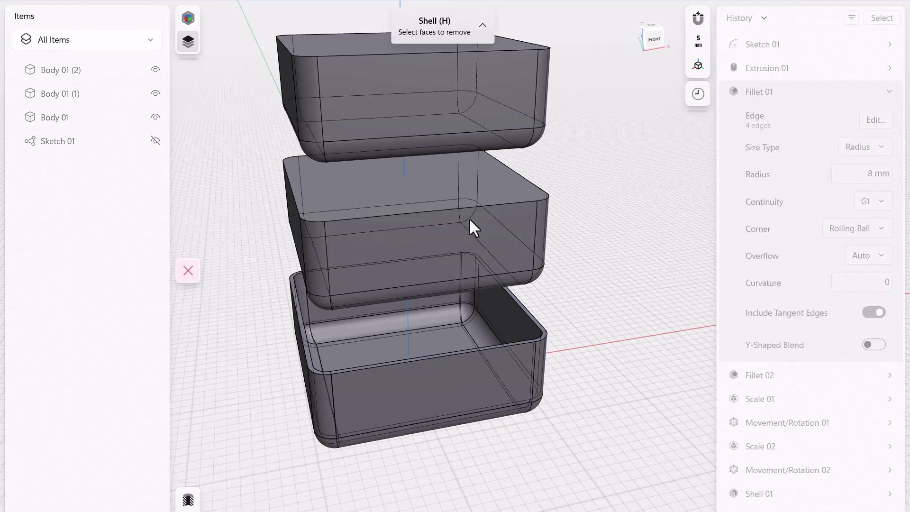
{"action": "left_click", "coordinate": [501, 195]}
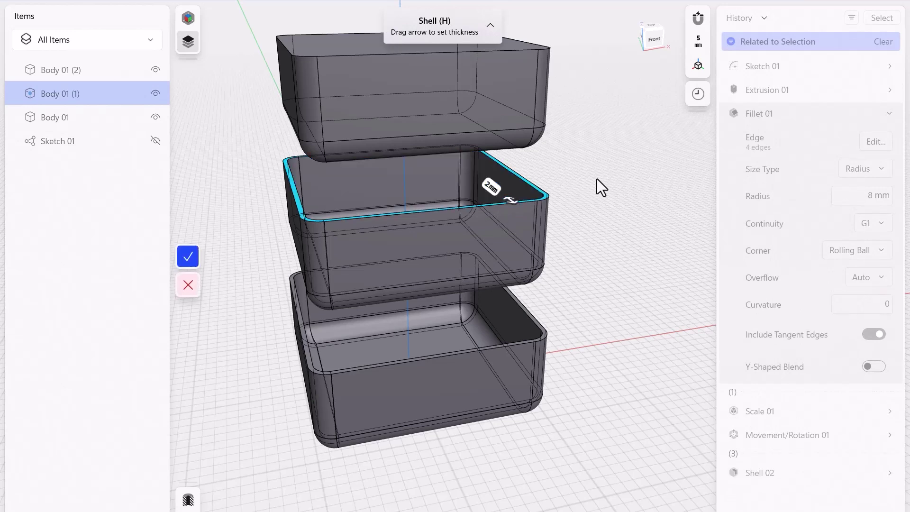
{"action": "left_click", "coordinate": [187, 256]}
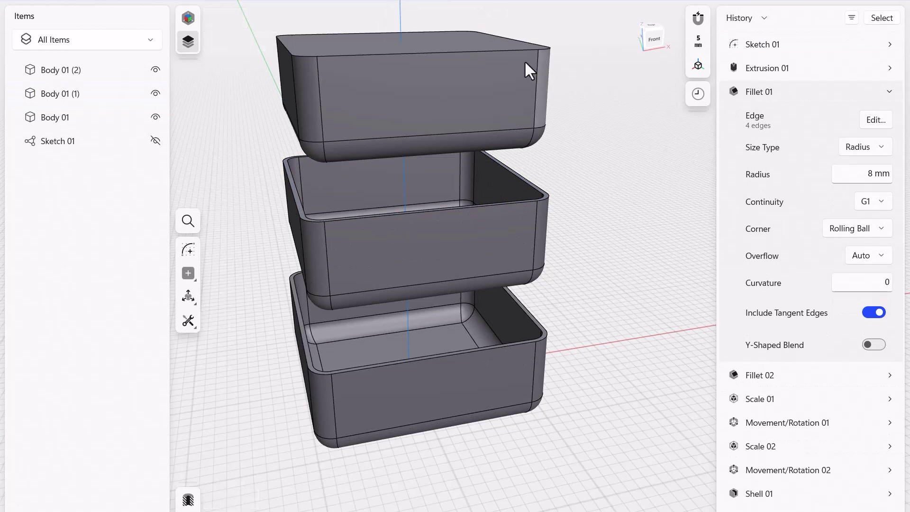
{"action": "left_click", "coordinate": [469, 44]}
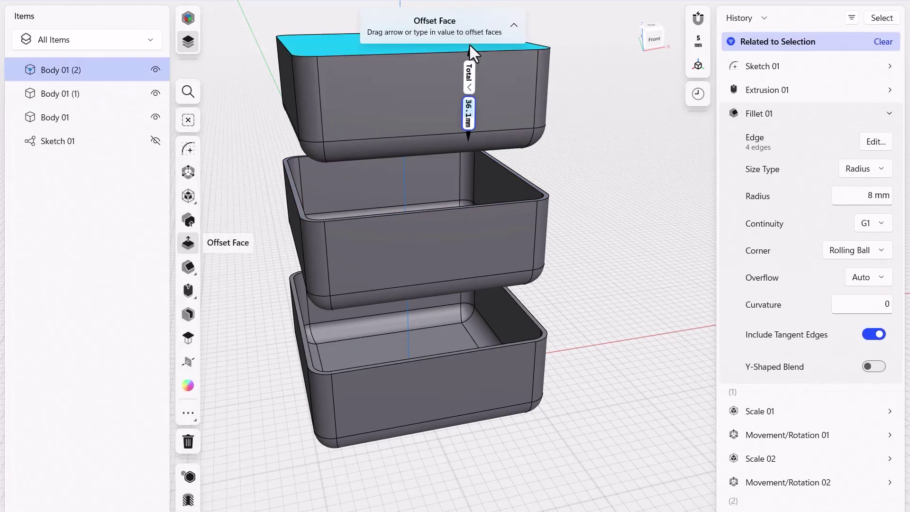
{"action": "key", "text": "h"}
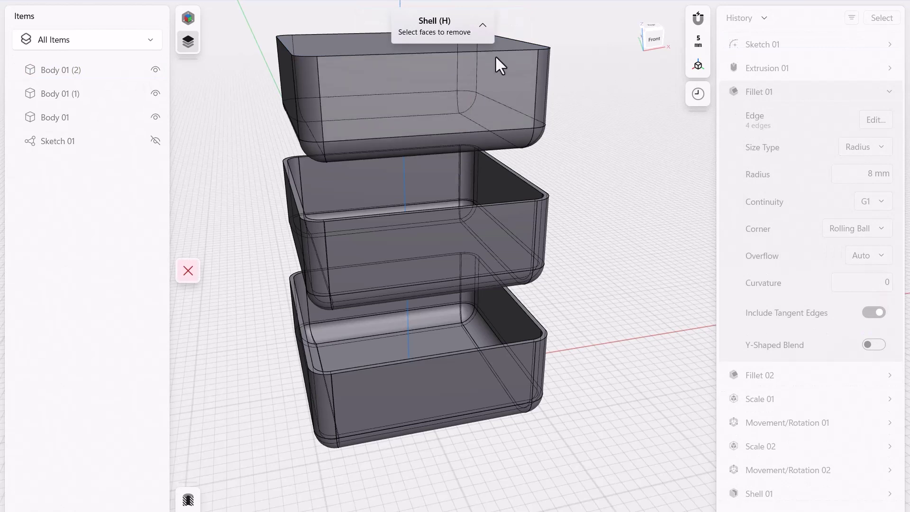
{"action": "left_click", "coordinate": [509, 45]}
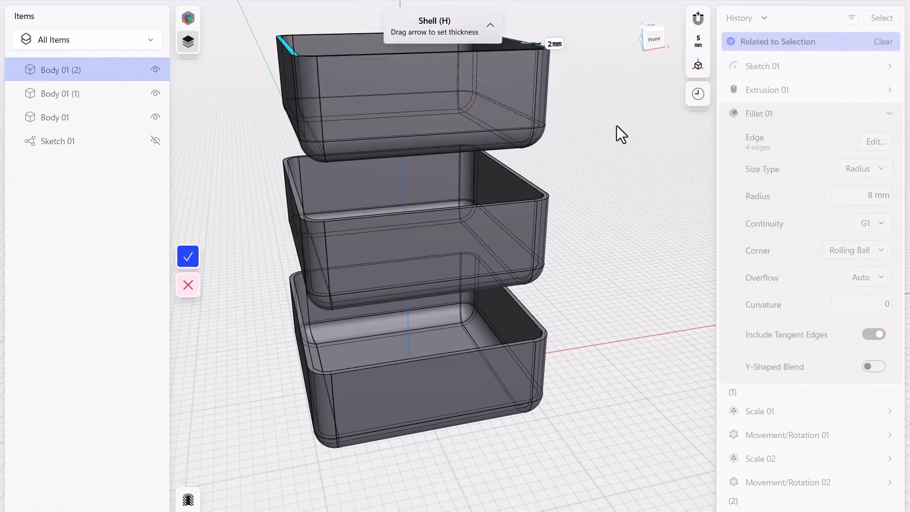
{"action": "left_click", "coordinate": [188, 257]}
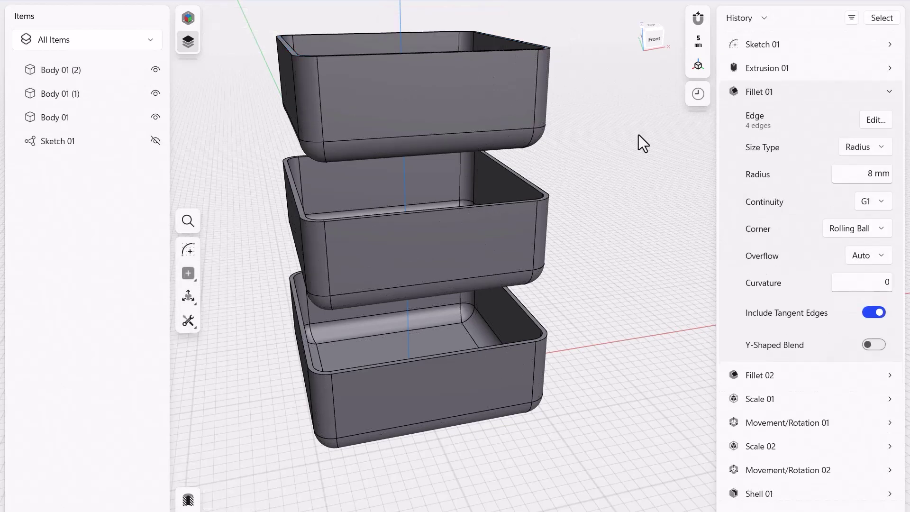
Step: View the three shelled boxes from the front with Section View turned on
{"action": "mouse_move", "coordinate": [604, 258]}
{"action": "right_mouse_down"}
{"action": "mouse_move", "coordinate": [601, 286]}
{"action": "mouse_move", "coordinate": [607, 268]}
{"action": "right_mouse_up"}
{"action": "scroll", "coordinate": [607, 267], "scroll_direction": "down", "scroll_amount": 5}
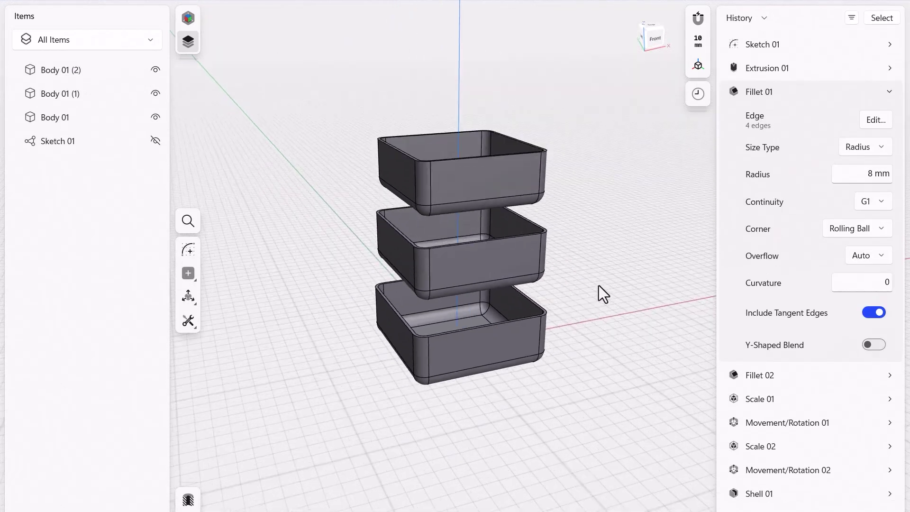
{"action": "right_click_drag", "start_coordinate": [577, 296], "coordinate": [587, 292]}
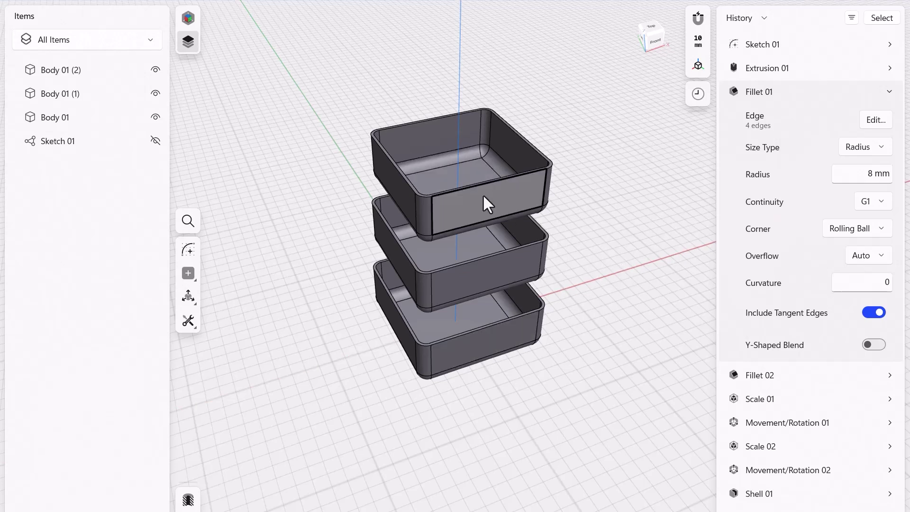
{"action": "left_click", "coordinate": [654, 42]}
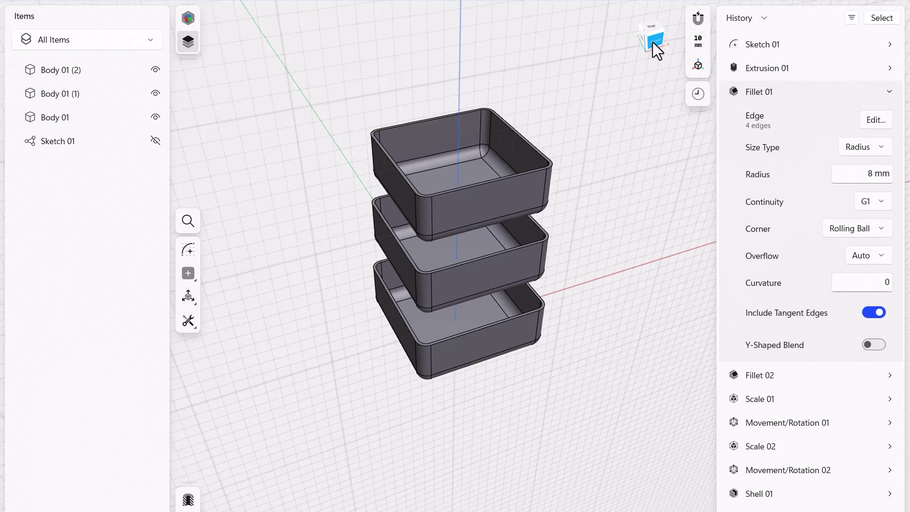
{"action": "left_click", "coordinate": [188, 499]}
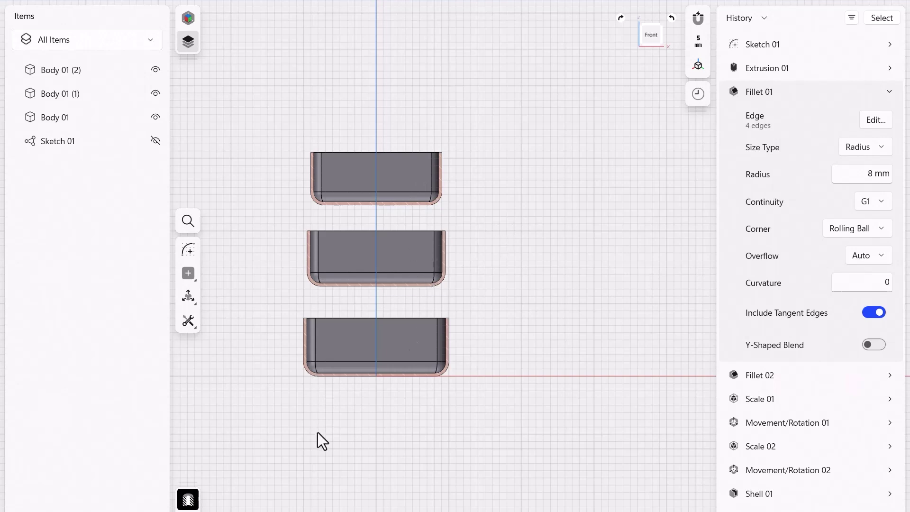
Step: Move Body 01 (1) down about 60 mm so it sits inside the bottom box
{"action": "scroll", "coordinate": [236, 414], "scroll_direction": "up", "scroll_amount": 5}
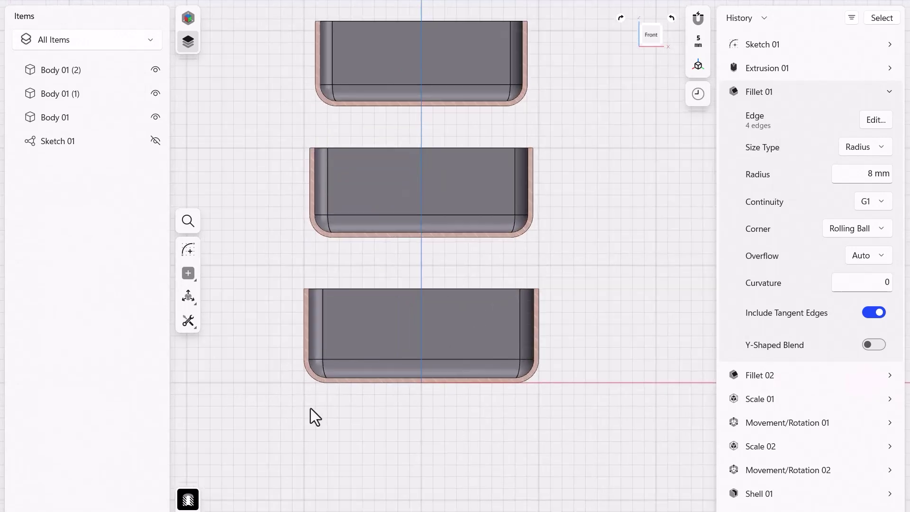
{"action": "left_click", "coordinate": [487, 127]}
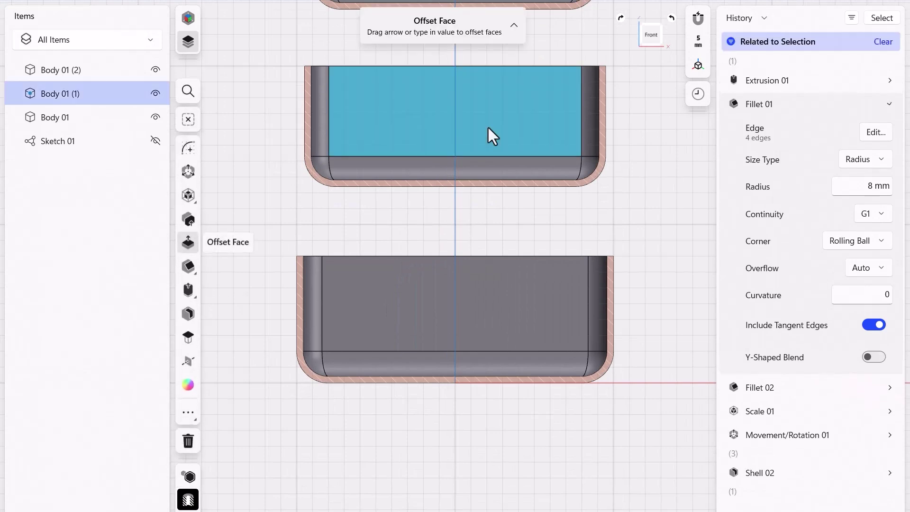
{"action": "left_click", "coordinate": [660, 207]}
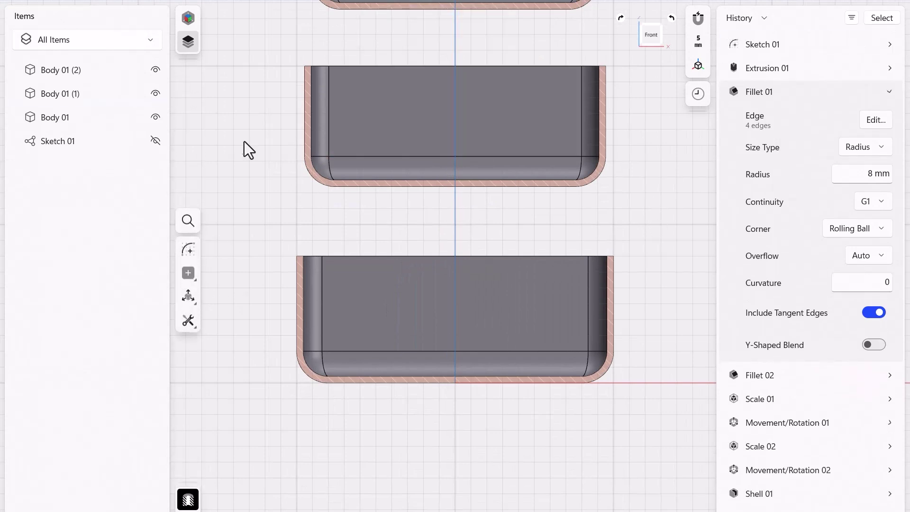
{"action": "left_click", "coordinate": [94, 98]}
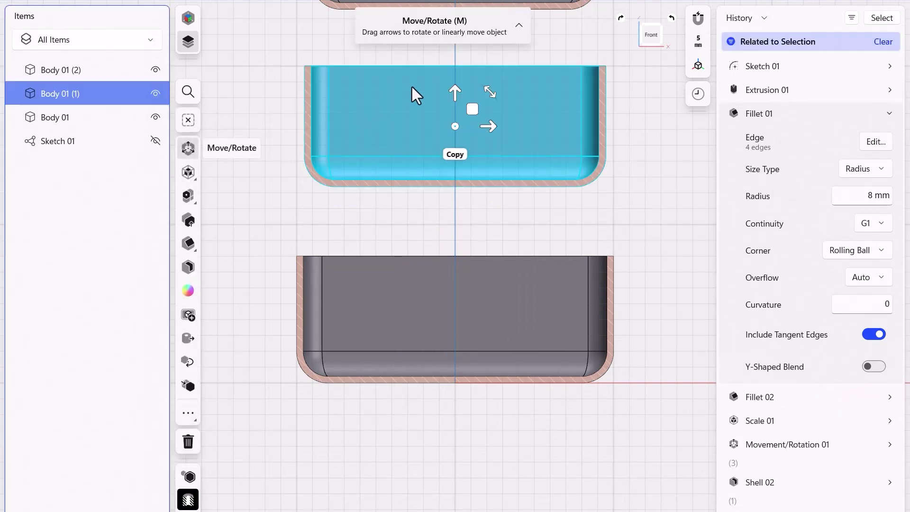
{"action": "left_click_drag", "start_coordinate": [457, 93], "coordinate": [441, 282]}
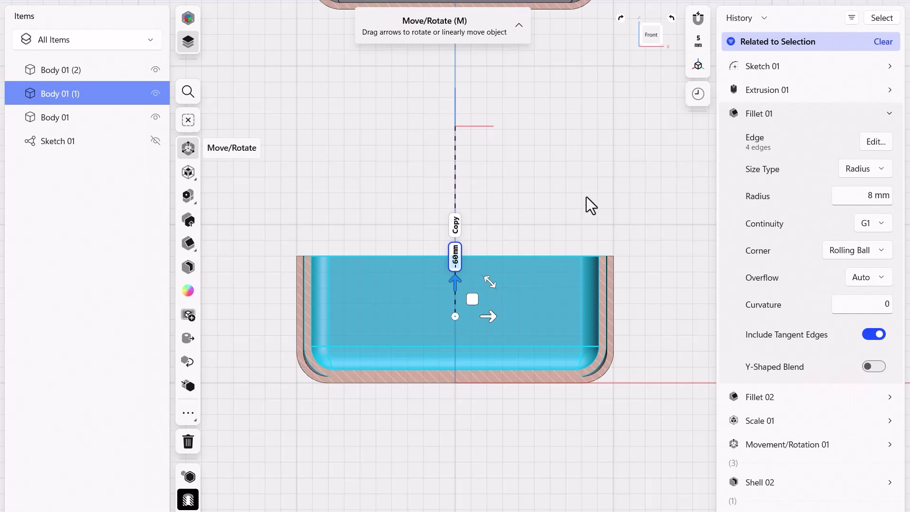
{"action": "left_click", "coordinate": [606, 192]}
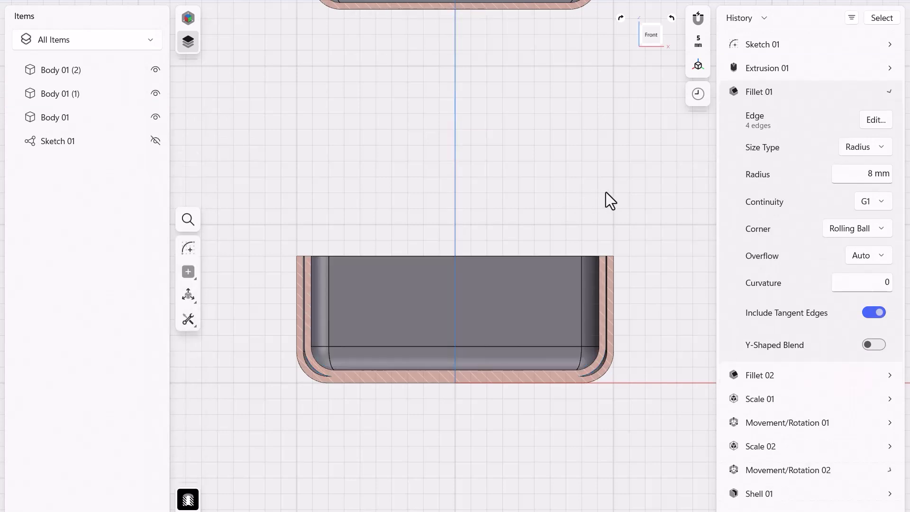
{"action": "scroll", "coordinate": [543, 171], "scroll_direction": "right", "scroll_amount": 2}
{"action": "scroll", "coordinate": [543, 171], "scroll_direction": "down", "scroll_amount": 3}
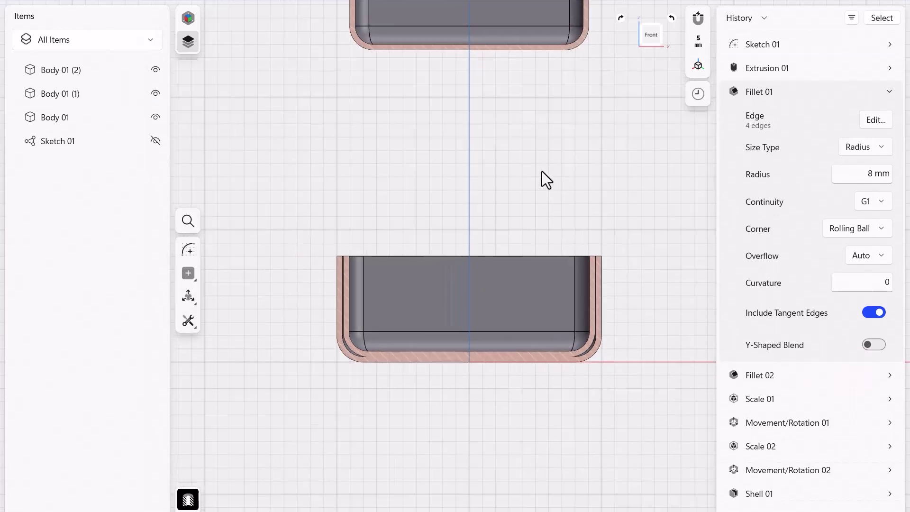
Step: Lower the top box 114 mm so it nests inside the middle box
{"action": "left_click", "coordinate": [495, 47]}
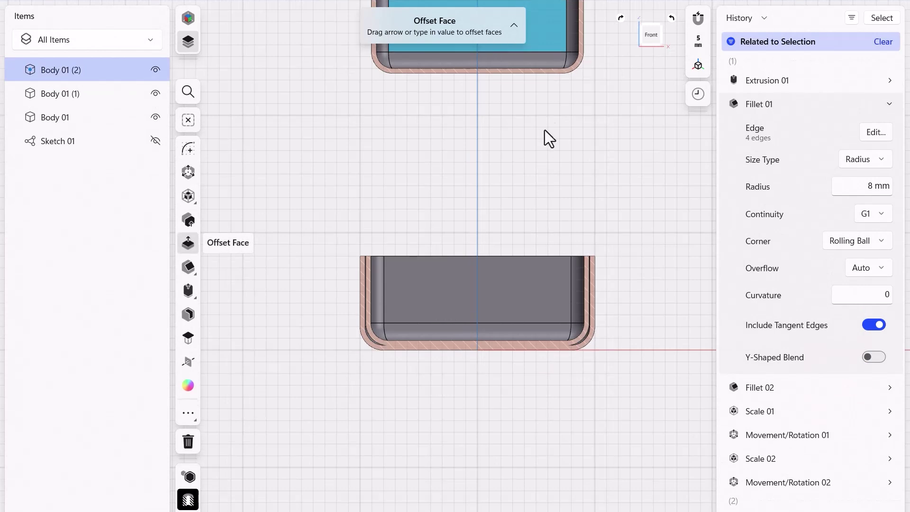
{"action": "left_click", "coordinate": [100, 70]}
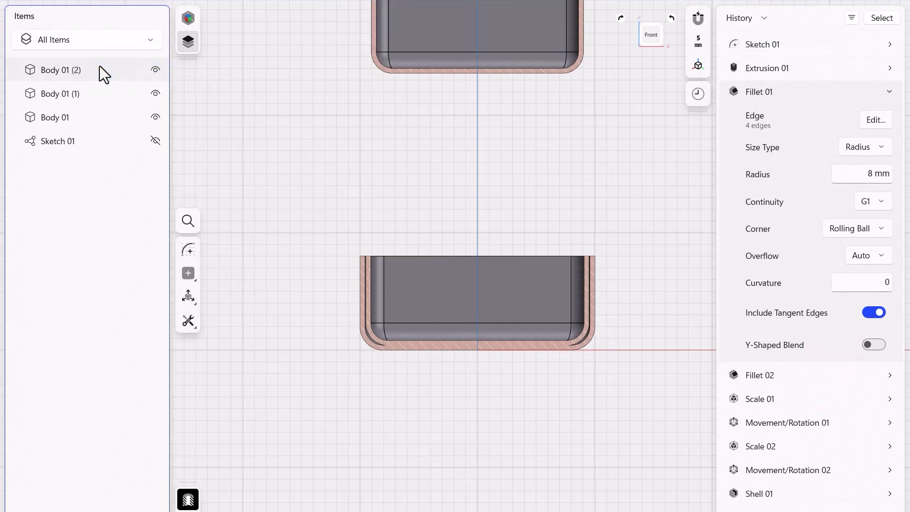
{"action": "left_click", "coordinate": [100, 70]}
{"action": "key", "text": "f"}
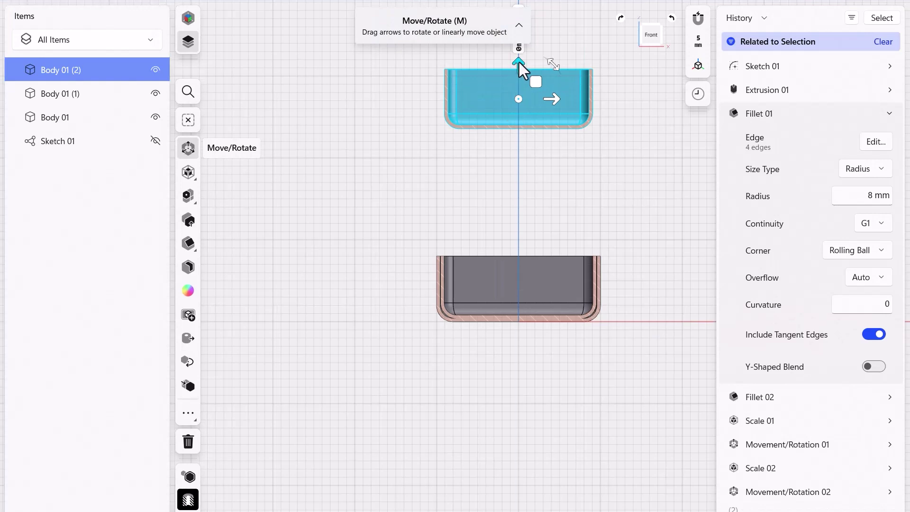
{"action": "left_click_drag", "start_coordinate": [518, 66], "coordinate": [520, 213]}
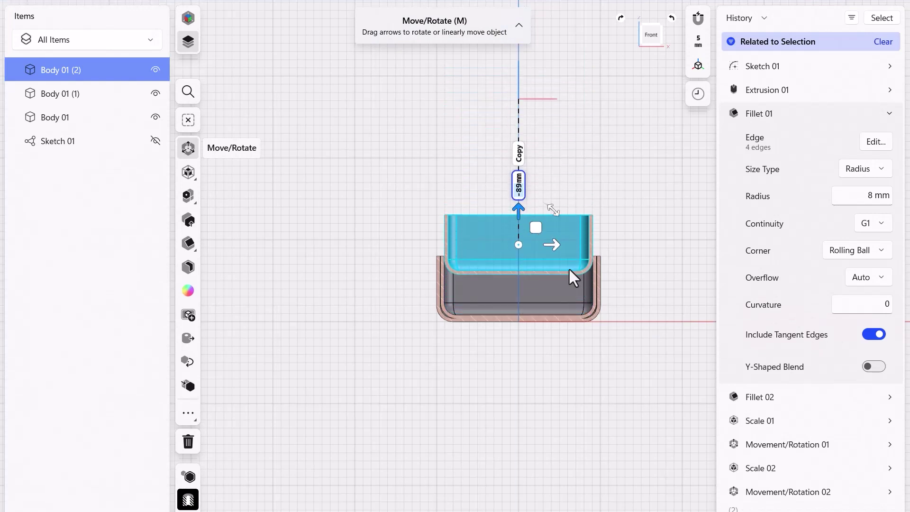
{"action": "scroll", "coordinate": [587, 341], "scroll_direction": "up", "scroll_amount": 5}
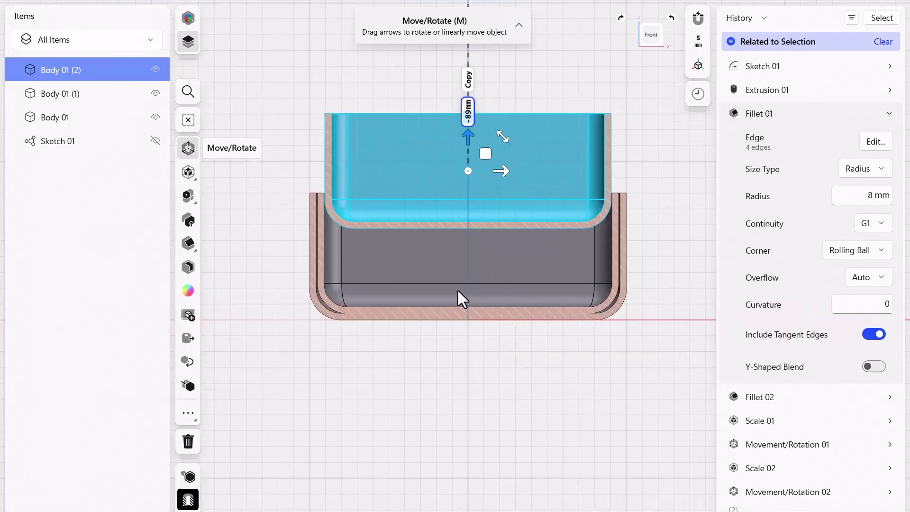
{"action": "left_click_drag", "start_coordinate": [467, 108], "coordinate": [463, 206]}
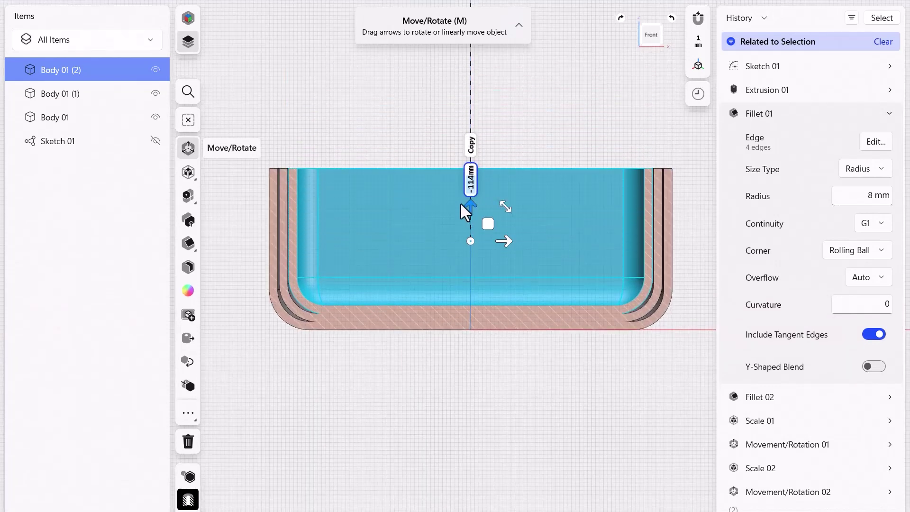
{"action": "left_click", "coordinate": [337, 101]}
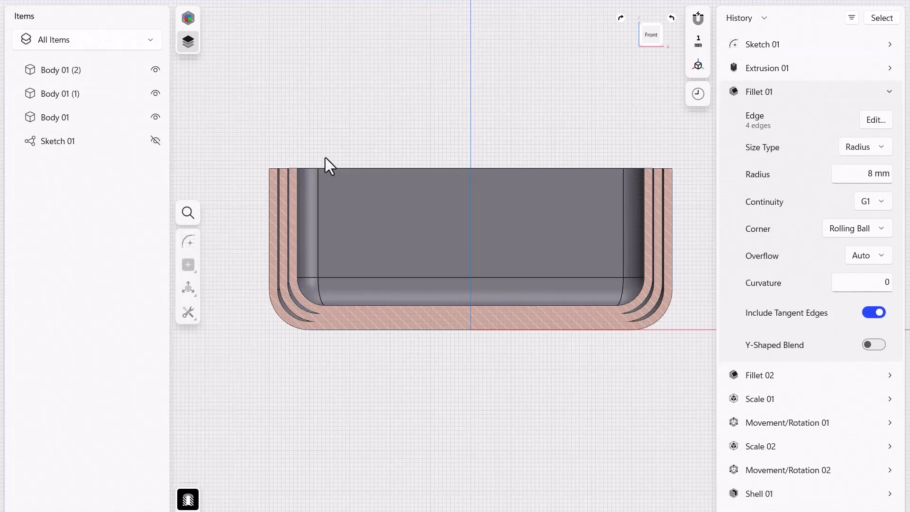
Step: Zoom into the section to check the gaps between shells, then tilt the view
{"action": "scroll", "coordinate": [288, 183], "scroll_direction": "up", "scroll_amount": 5}
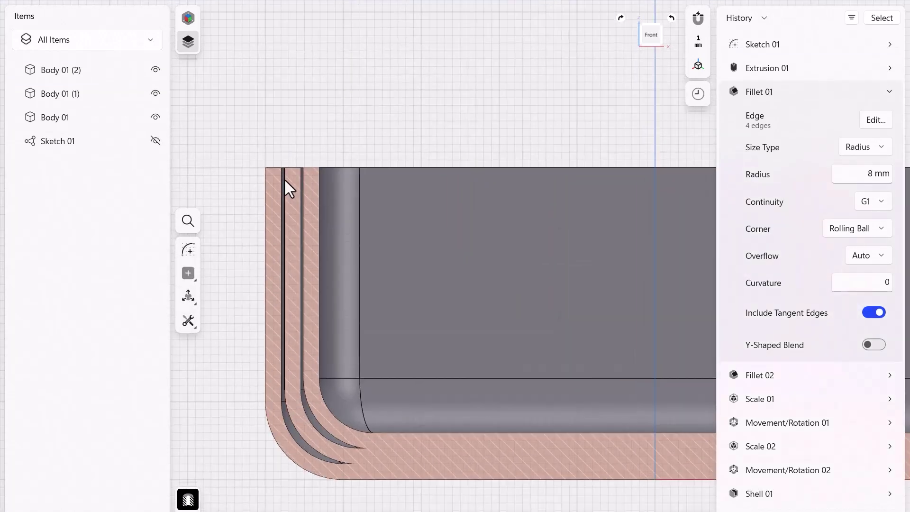
{"action": "scroll", "coordinate": [306, 174], "scroll_direction": "up", "scroll_amount": 4}
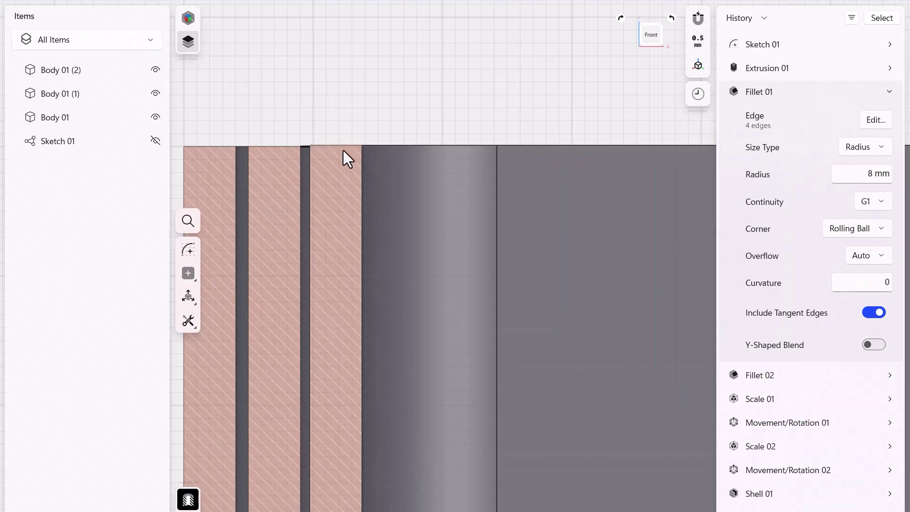
{"action": "scroll", "coordinate": [327, 130], "scroll_direction": "down", "scroll_amount": 4}
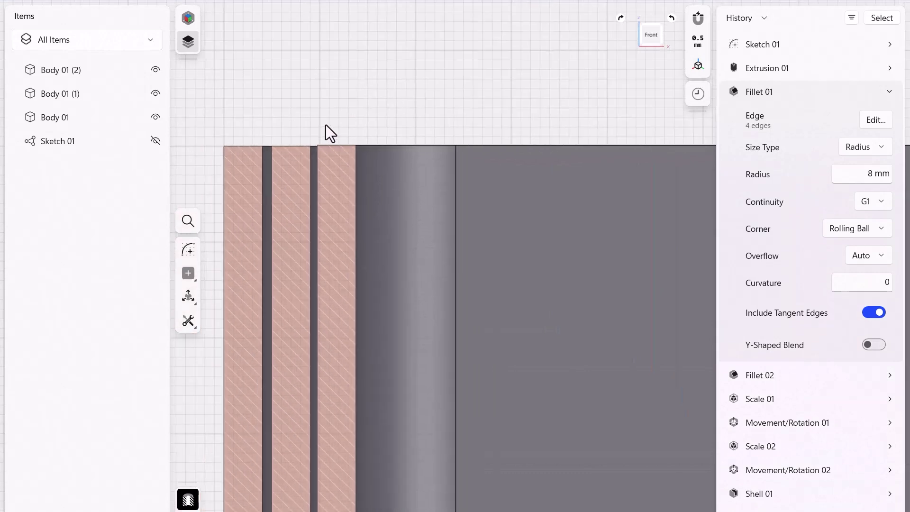
{"action": "scroll", "coordinate": [362, 176], "scroll_direction": "down", "scroll_amount": 5}
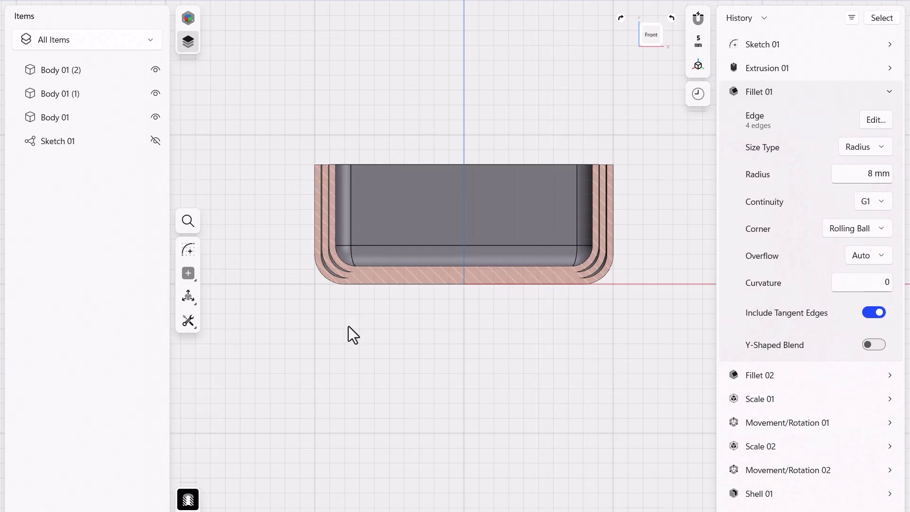
{"action": "middle_click_drag", "start_coordinate": [353, 335], "coordinate": [356, 351]}
Step: Offset the upper rim face of Body 01 (2) by -0.1 mm
{"action": "right_click_drag", "start_coordinate": [358, 352], "coordinate": [382, 375]}
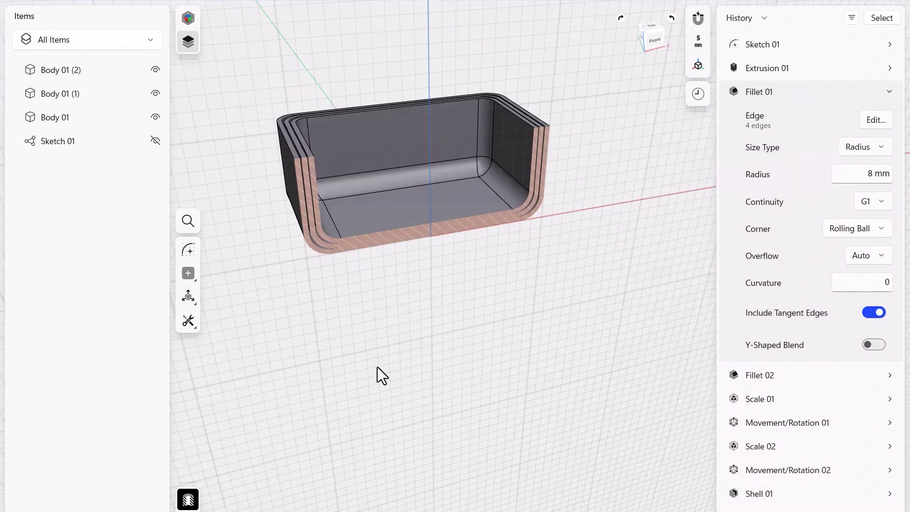
{"action": "scroll", "coordinate": [287, 134], "scroll_direction": "up", "scroll_amount": 5}
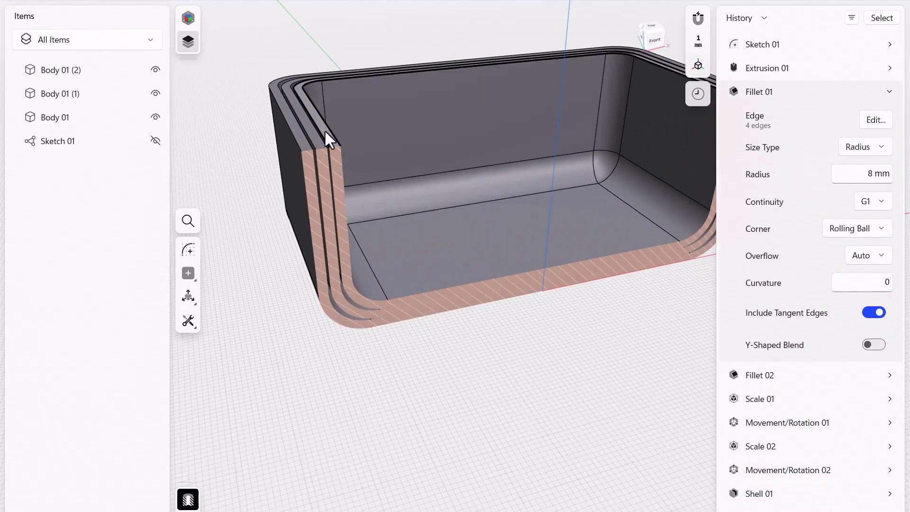
{"action": "left_click", "coordinate": [325, 132]}
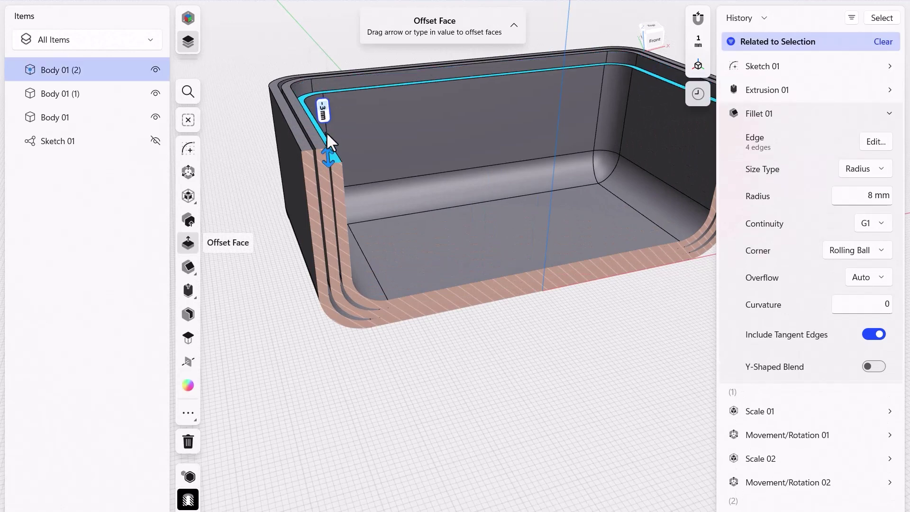
{"action": "left_click_drag", "start_coordinate": [327, 134], "coordinate": [338, 113]}
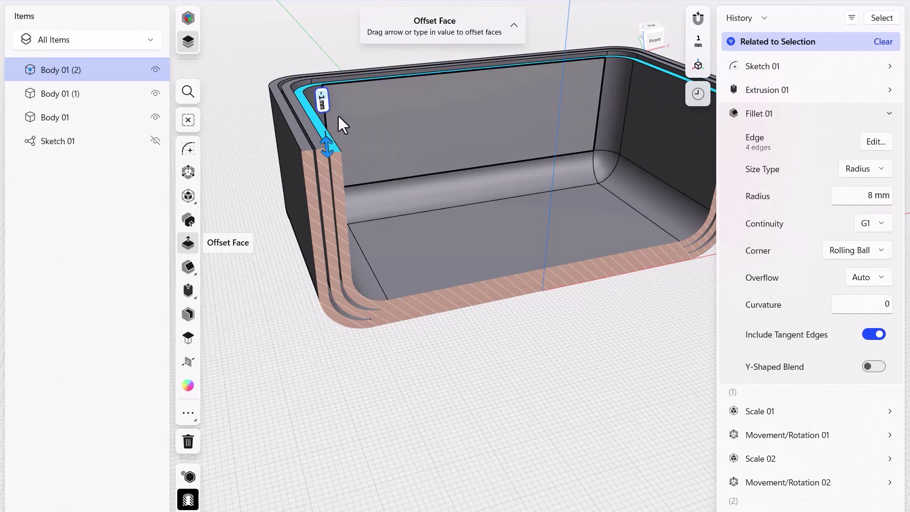
{"action": "type", "text": "-.1"}
{"action": "key", "text": "Return"}
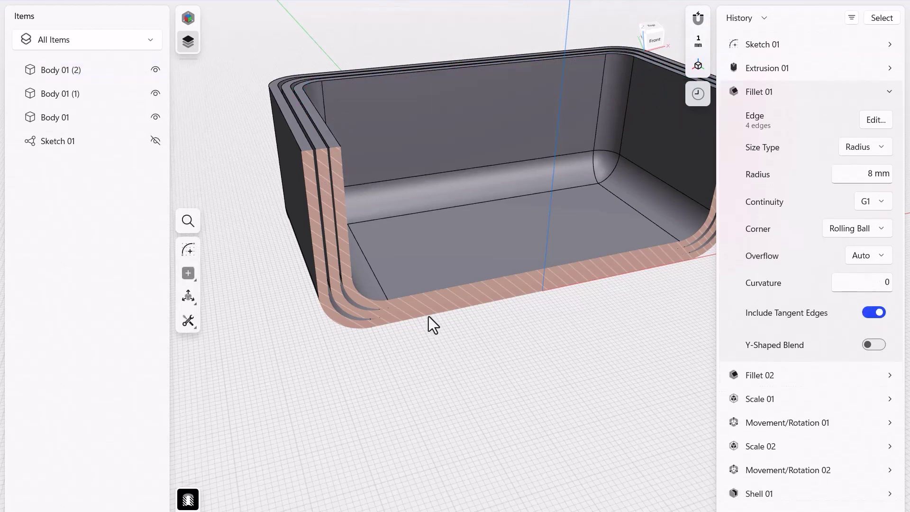
{"action": "right_click_drag", "start_coordinate": [428, 317], "coordinate": [478, 368]}
{"action": "scroll", "coordinate": [462, 338], "scroll_direction": "up", "scroll_amount": 5}
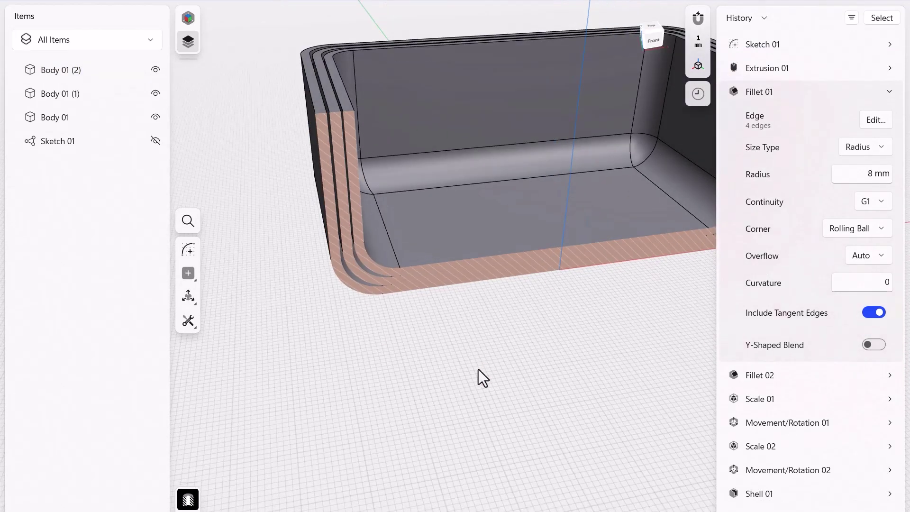
{"action": "scroll", "coordinate": [379, 325], "scroll_direction": "down", "scroll_amount": 5}
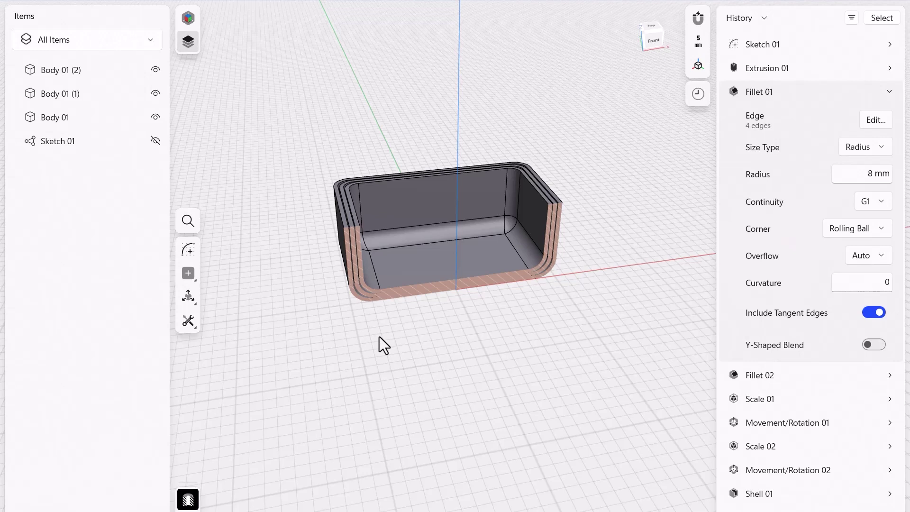
Step: Turn off Section View so the three nested boxes appear whole
{"action": "right_click_drag", "start_coordinate": [382, 345], "coordinate": [382, 351]}
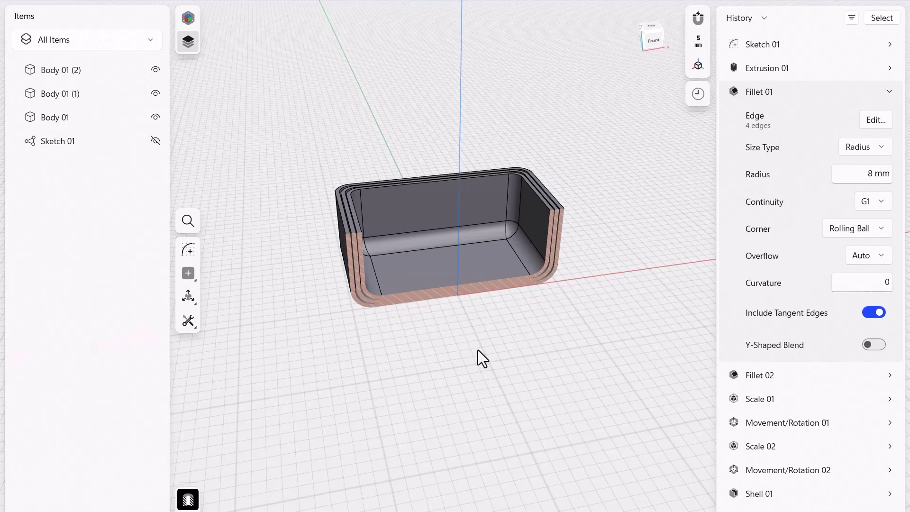
{"action": "left_click", "coordinate": [188, 499]}
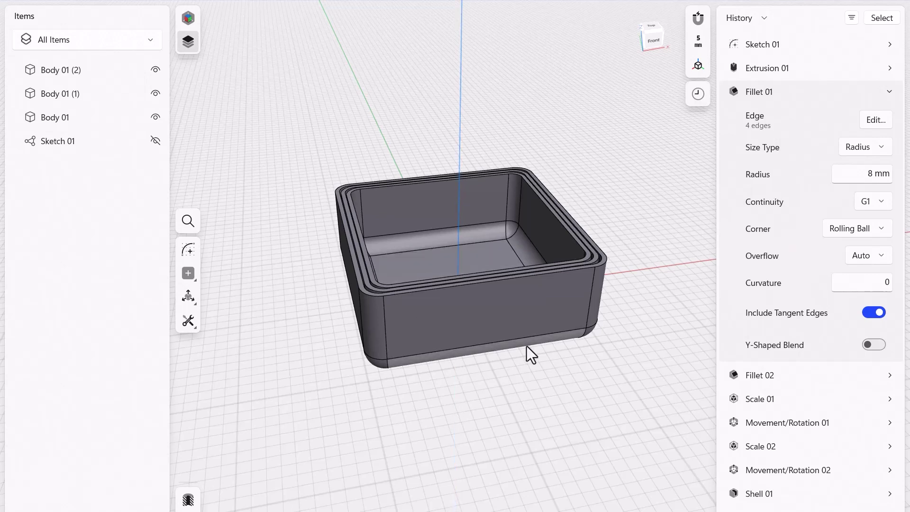
{"action": "left_click", "coordinate": [185, 18]}
Step: In Visualization, apply Matte ABS, Matte Carbon Fiber and Silicone Rubber to the outer, middle and inner boxes
{"action": "left_click", "coordinate": [125, 45]}
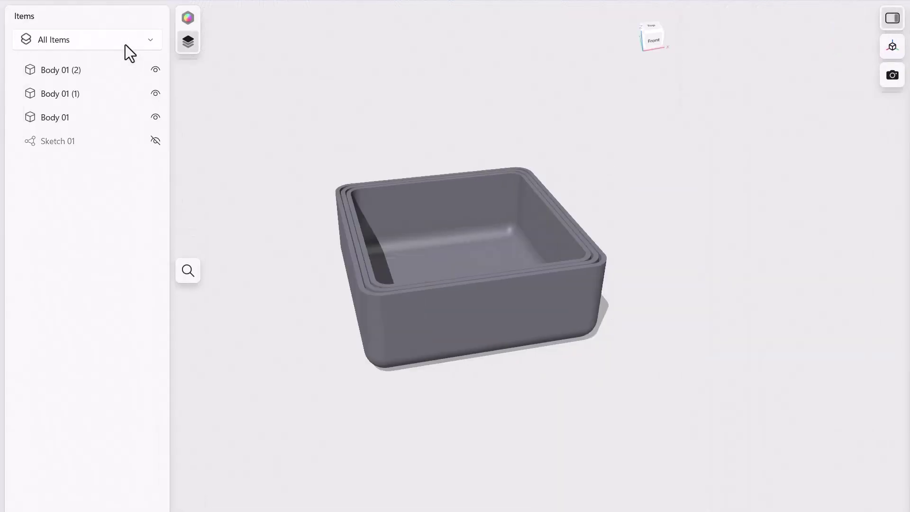
{"action": "left_click", "coordinate": [893, 55]}
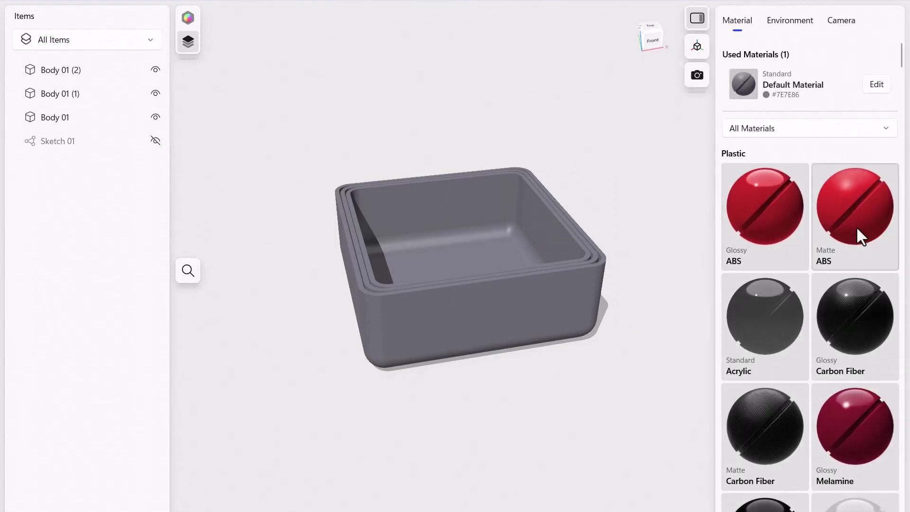
{"action": "left_click_drag", "start_coordinate": [859, 228], "coordinate": [539, 319]}
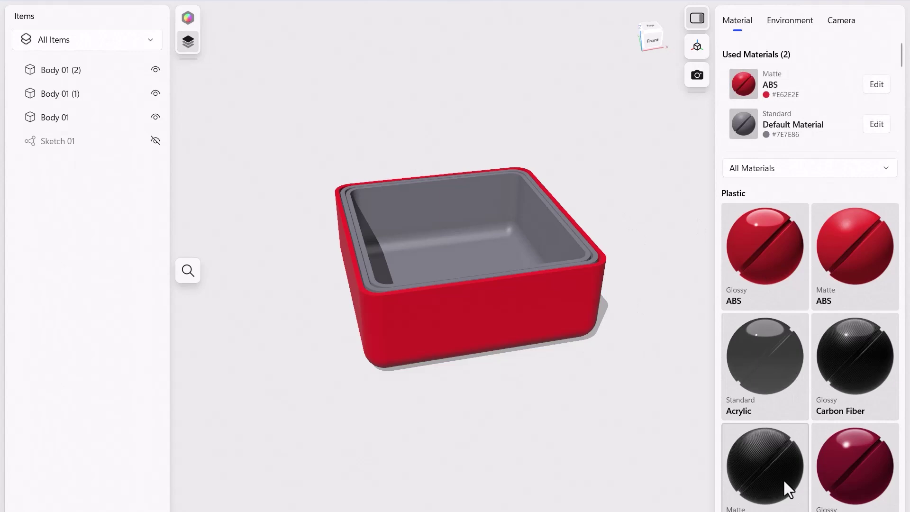
{"action": "left_click_drag", "start_coordinate": [782, 478], "coordinate": [596, 256]}
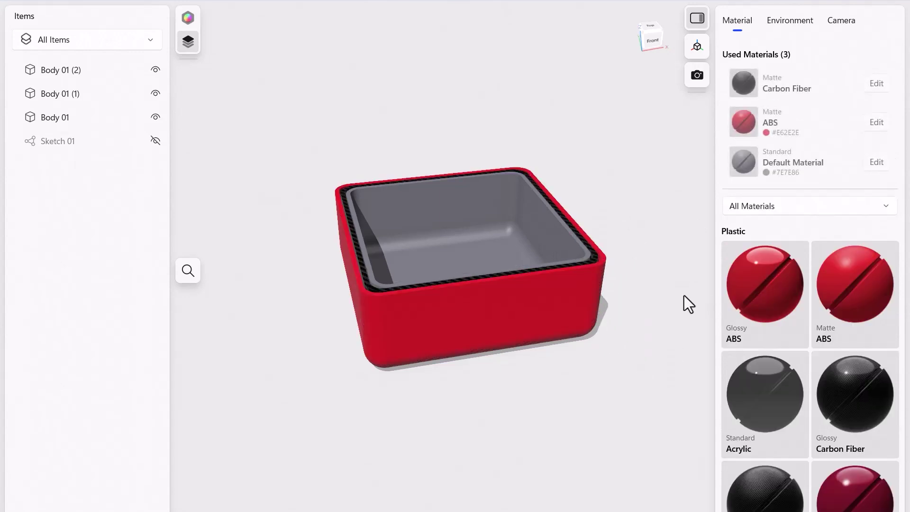
{"action": "scroll", "coordinate": [662, 291], "scroll_direction": "down", "scroll_amount": 2}
{"action": "scroll", "coordinate": [789, 310], "scroll_direction": "down", "scroll_amount": 12}
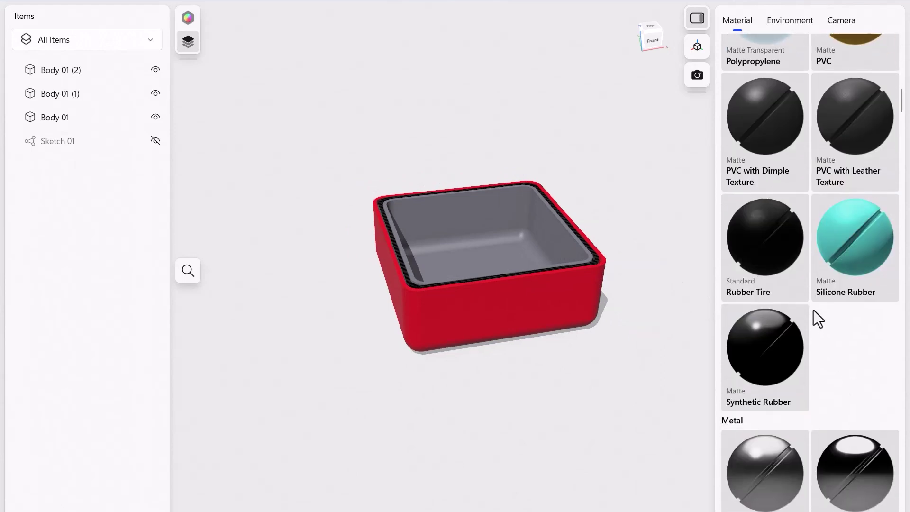
{"action": "left_click_drag", "start_coordinate": [865, 253], "coordinate": [563, 248]}
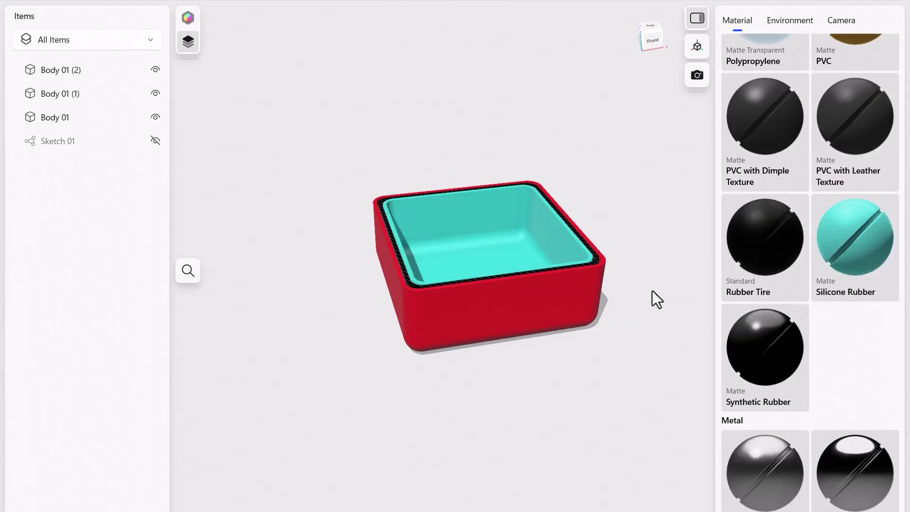
{"action": "scroll", "coordinate": [640, 296], "scroll_direction": "up", "scroll_amount": 3}
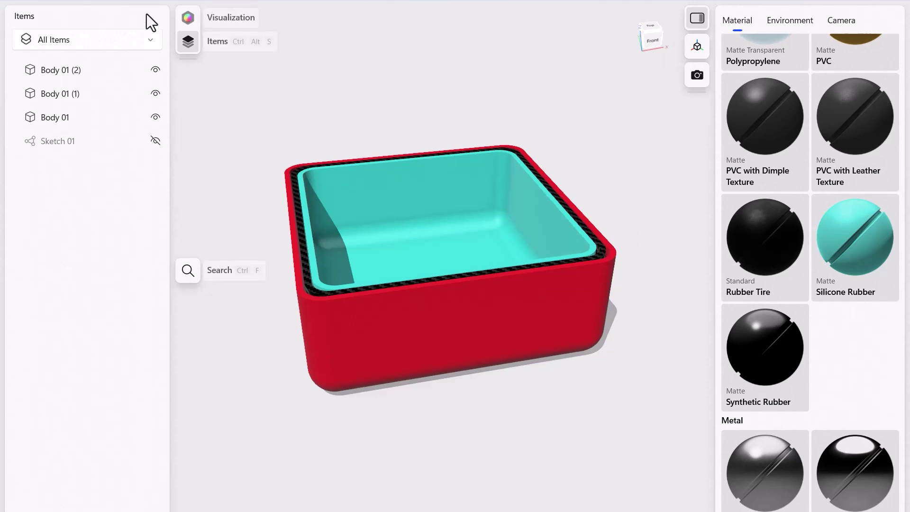
{"action": "left_click", "coordinate": [135, 1]}
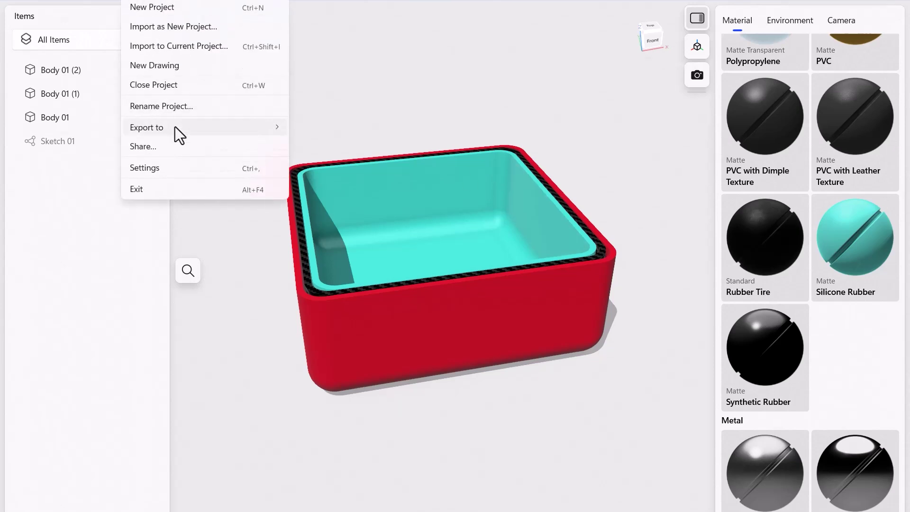
{"action": "mouse_move", "coordinate": [175, 126]}
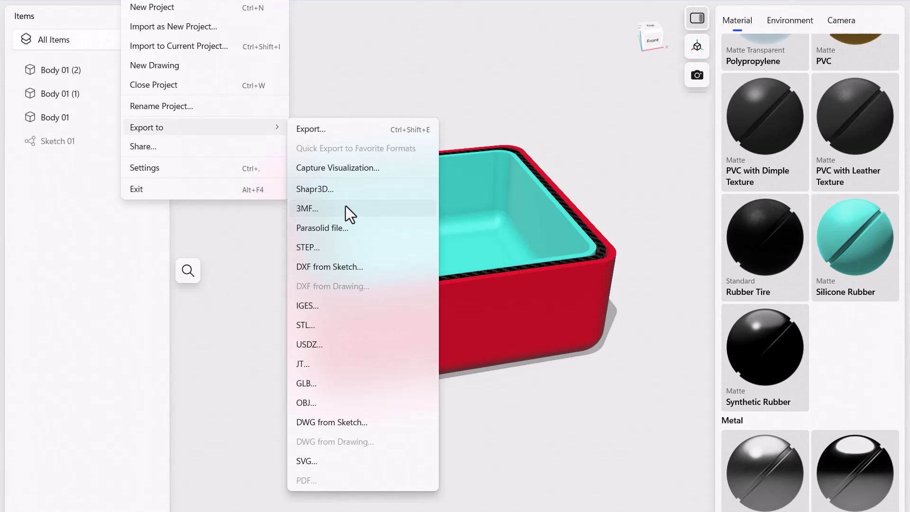
{"action": "left_click", "coordinate": [580, 135]}
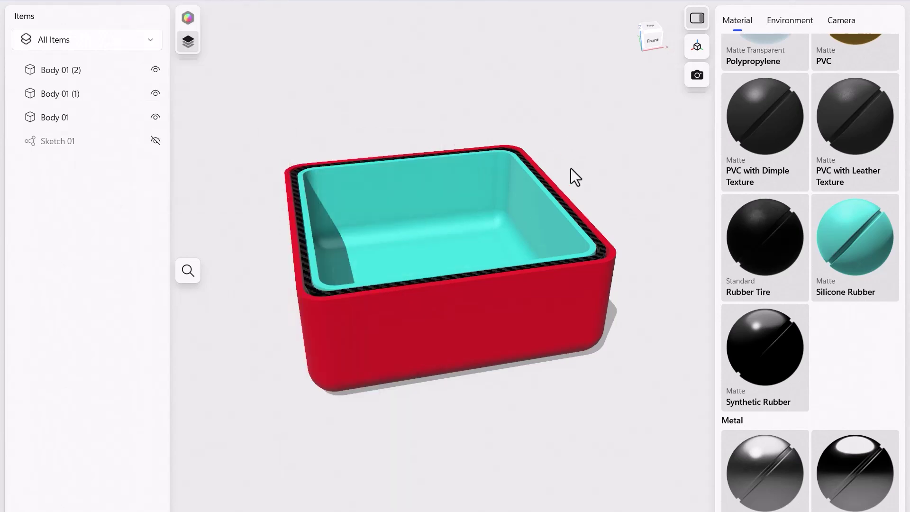